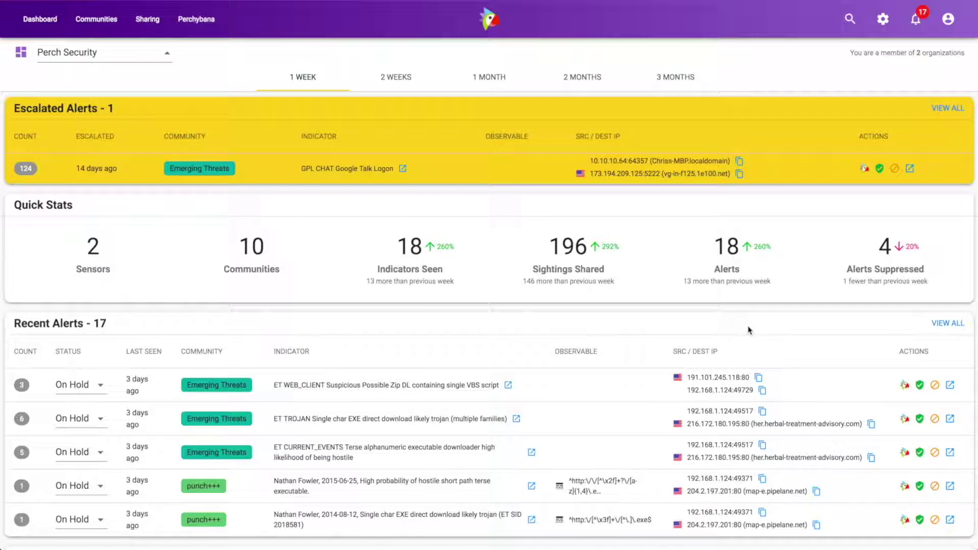
- Open the beta version of the alerts page from the dashboard
scroll(748, 330, down, 2)
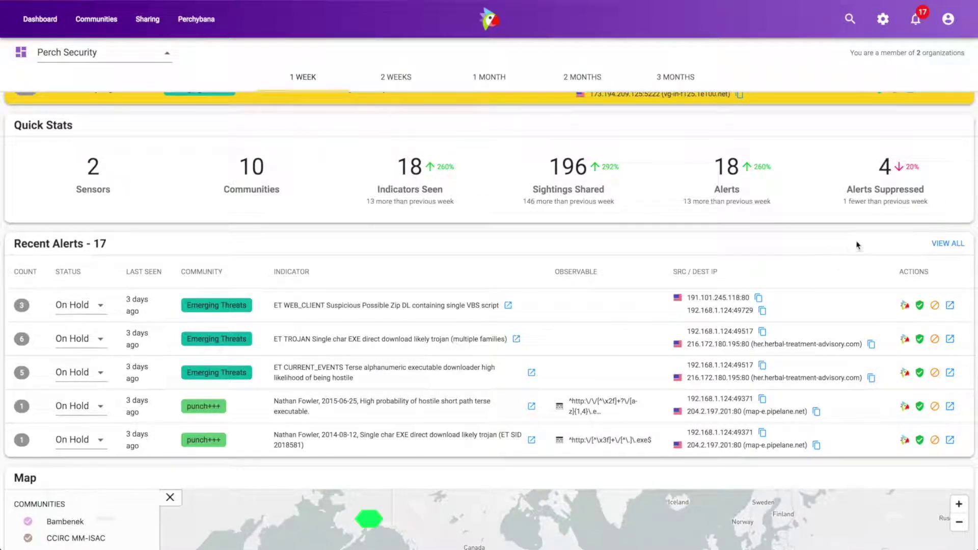
click(915, 20)
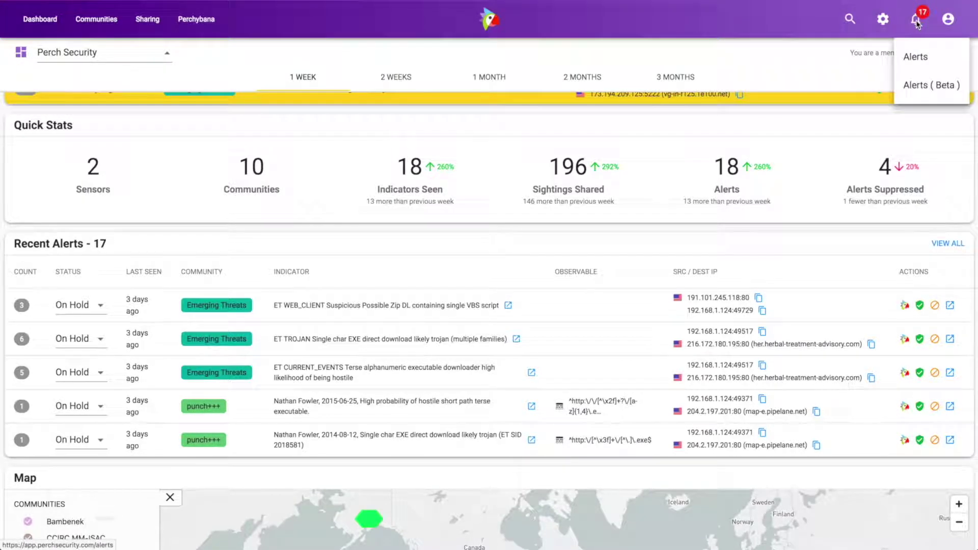
click(921, 86)
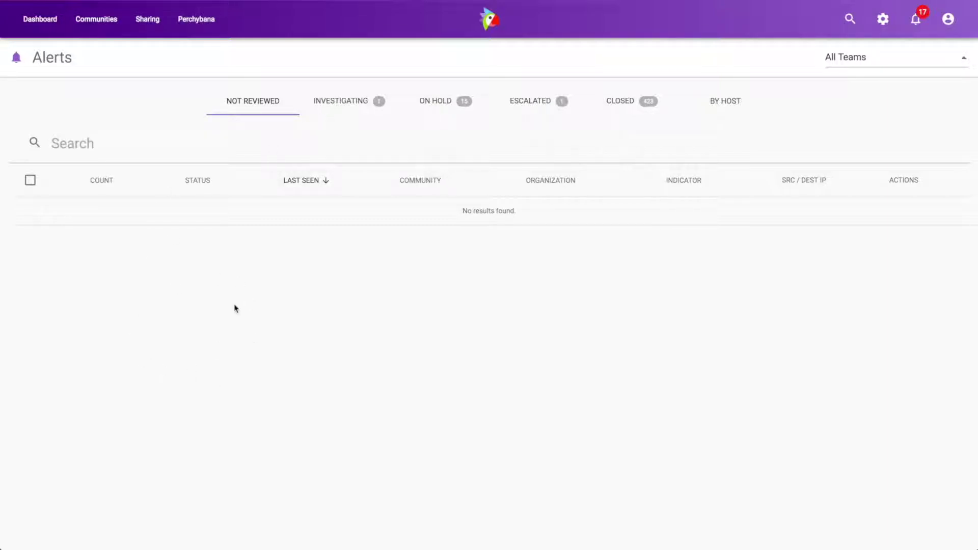
- Show the alerts under investigation and check the available status options for the Visa Threat Intelligence alert without changing its status
click(326, 101)
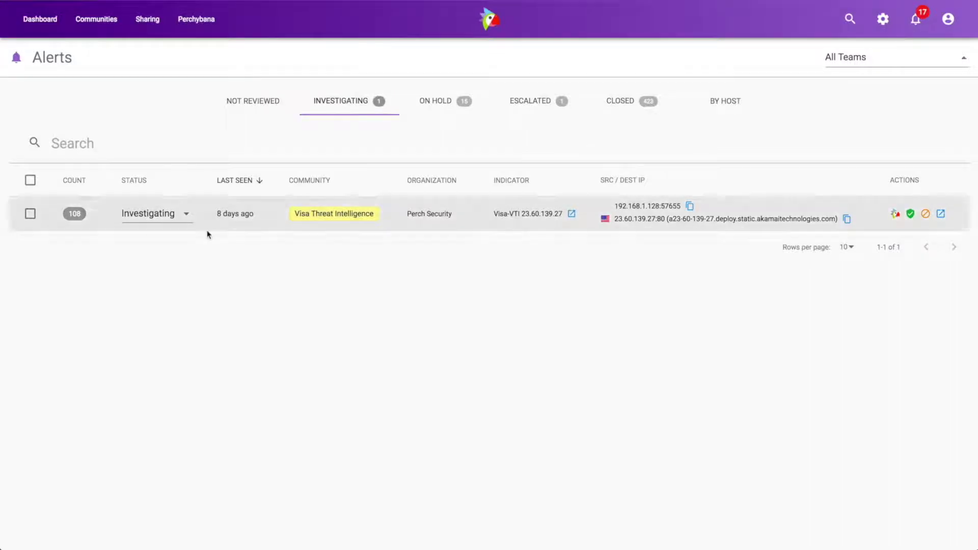
click(185, 214)
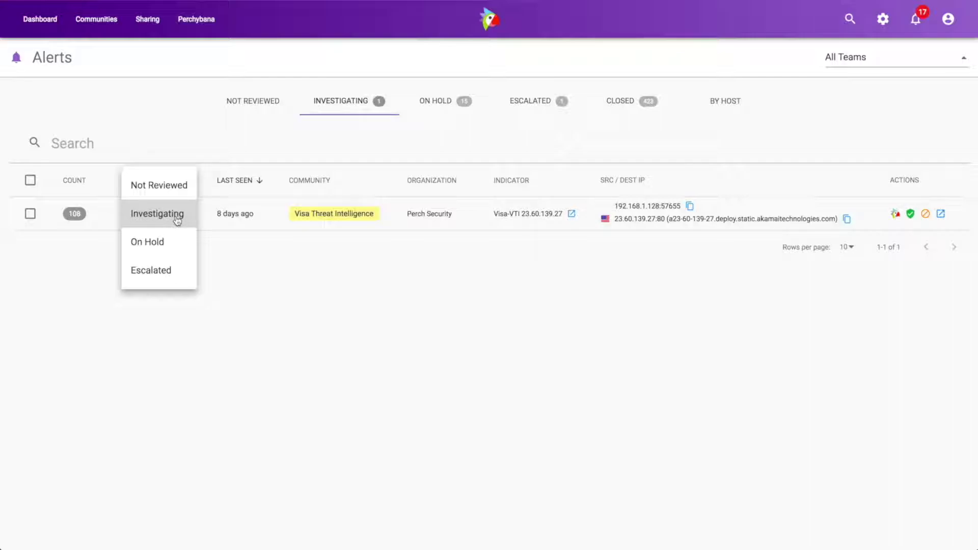
click(247, 259)
- Look through the list of alerts that are on hold
click(436, 102)
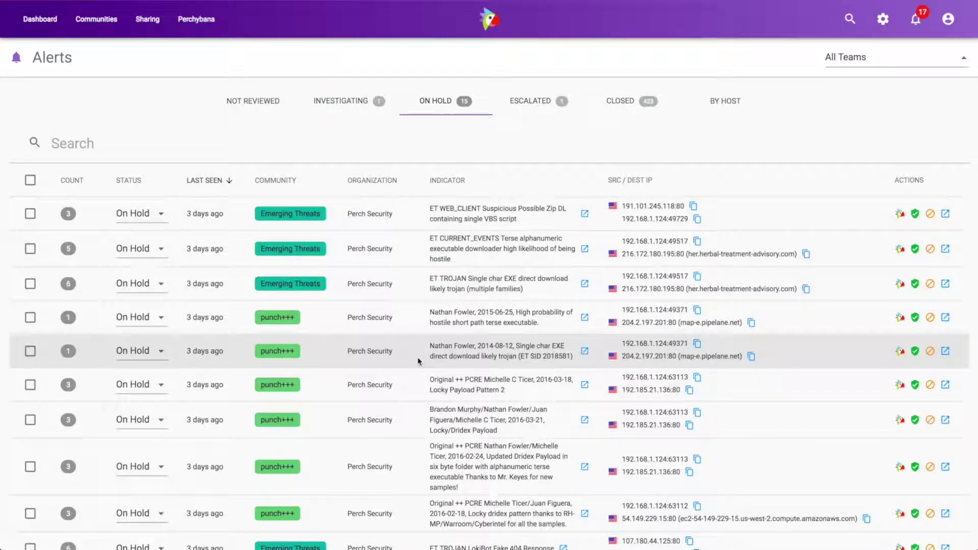
scroll(417, 361, down, 1)
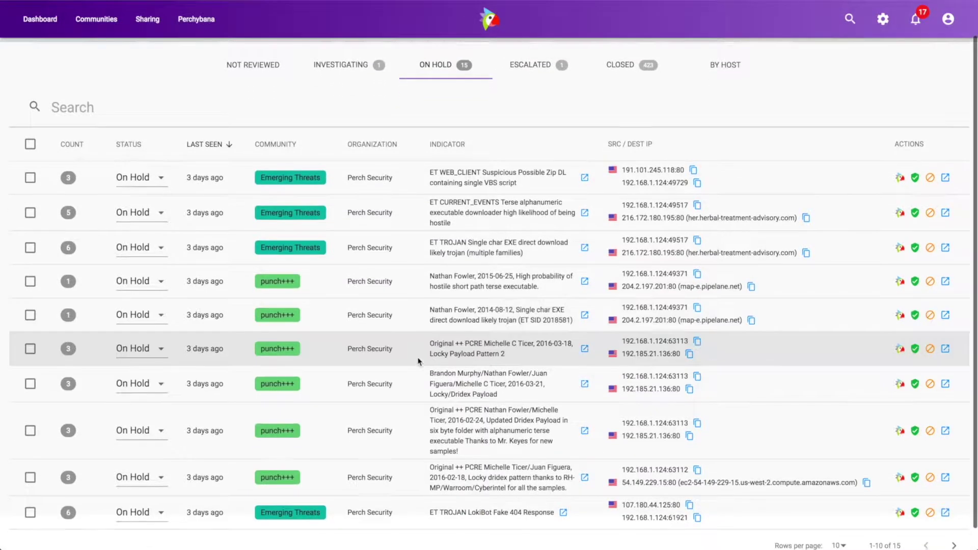
scroll(418, 362, down, 1)
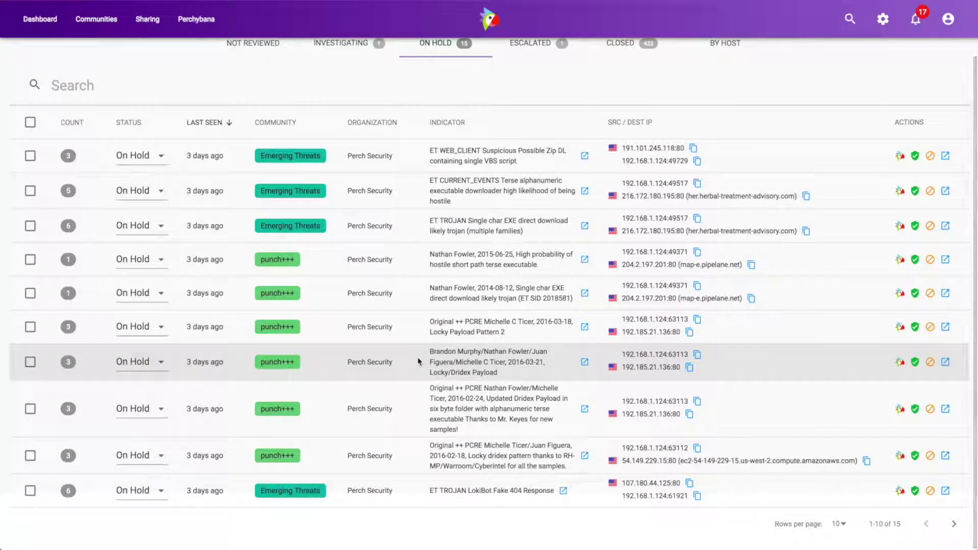
scroll(440, 247, up, 2)
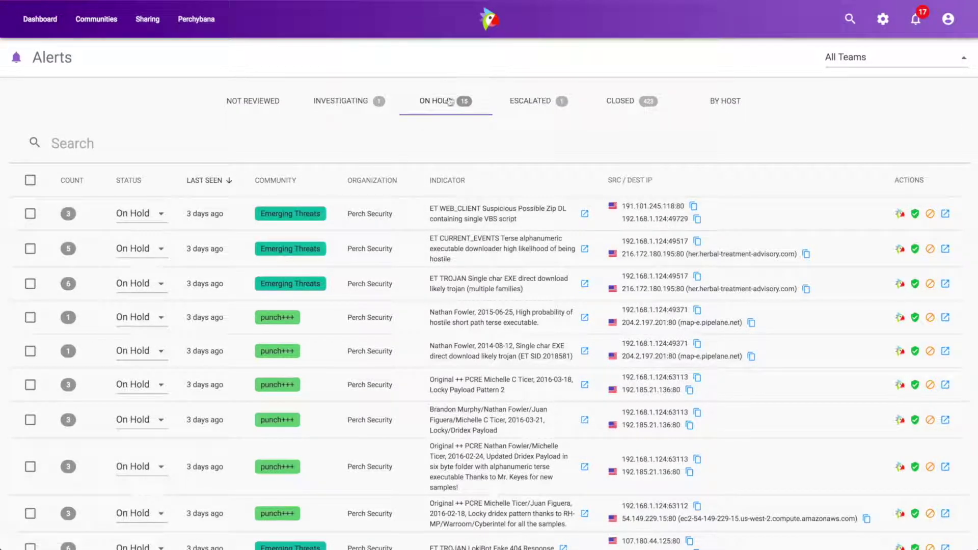
- Review the escalated and closed alert lists and activate the search field above the closed alerts
click(532, 104)
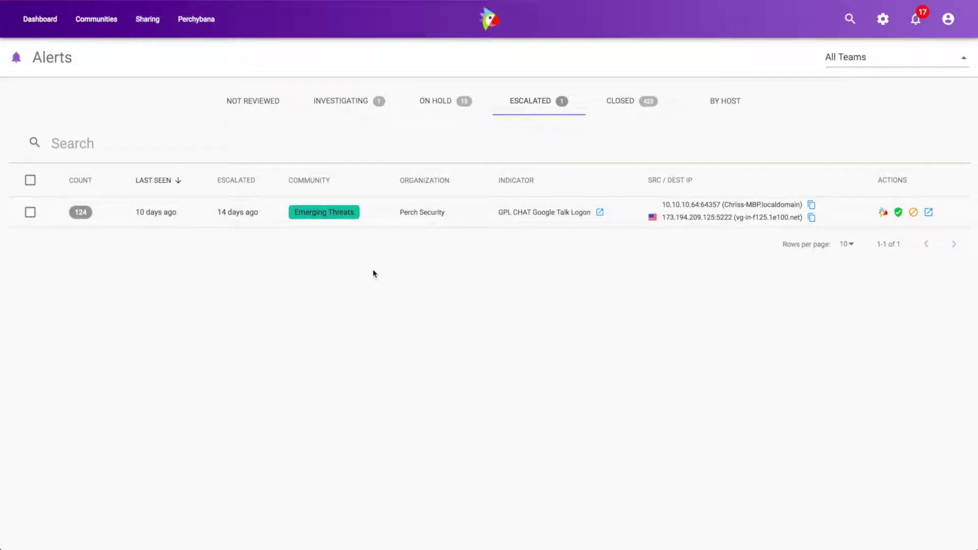
click(529, 99)
click(621, 104)
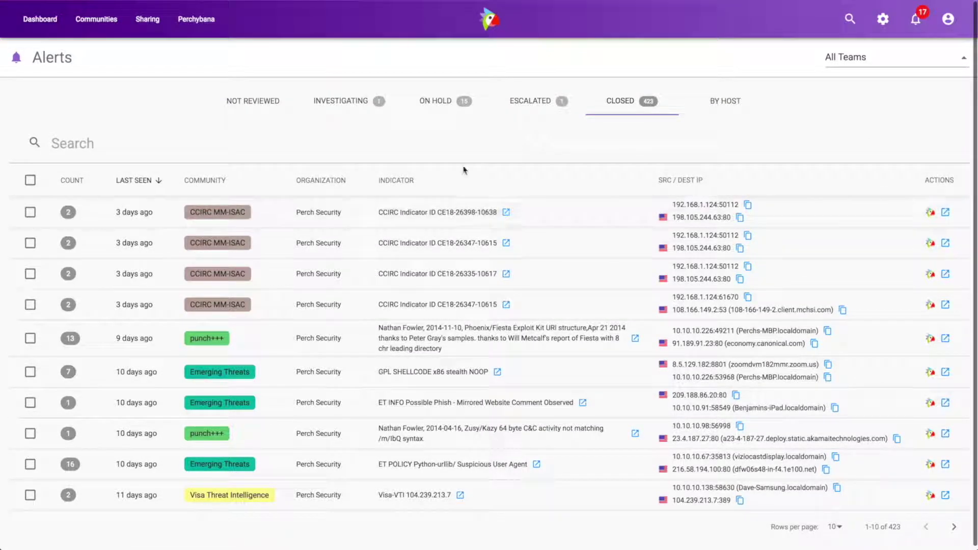
click(74, 140)
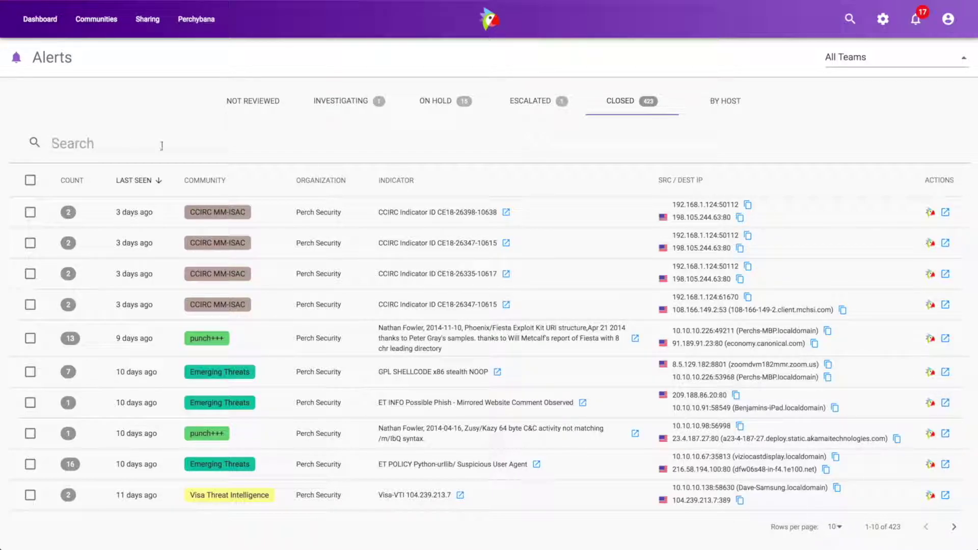
- Return to the on-hold alerts and examine the source and destination IPs, country and port of the ET WEB_CLIENT alert
click(437, 102)
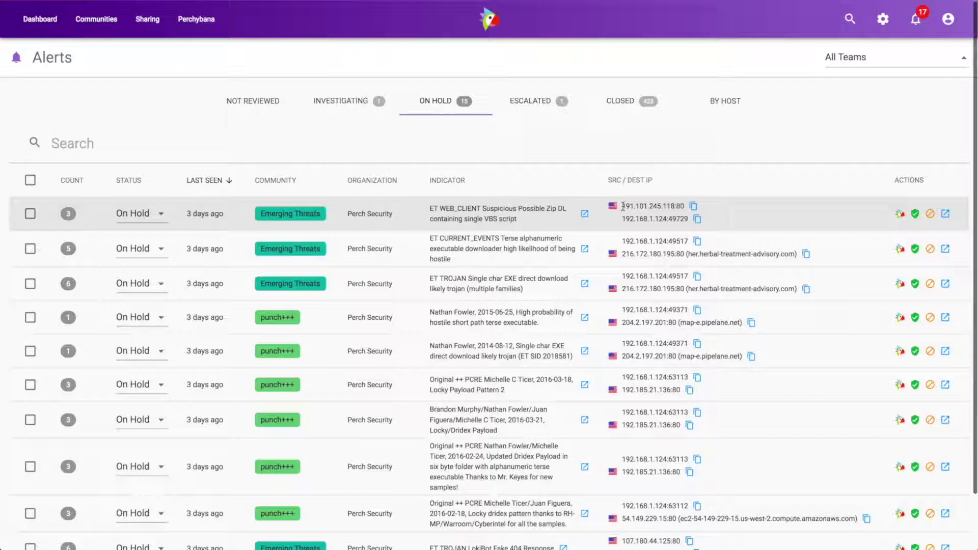
drag(650, 206, 622, 213)
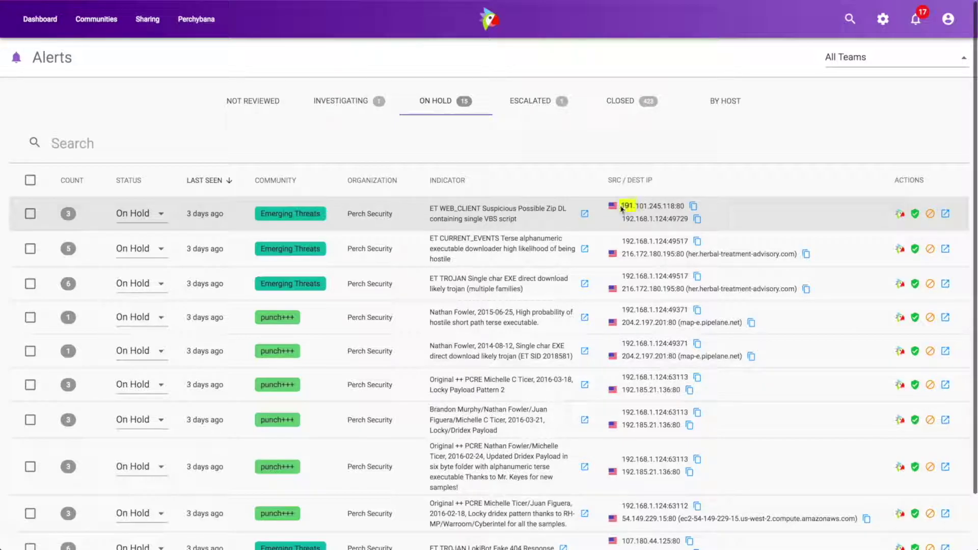
mouse_move(613, 206)
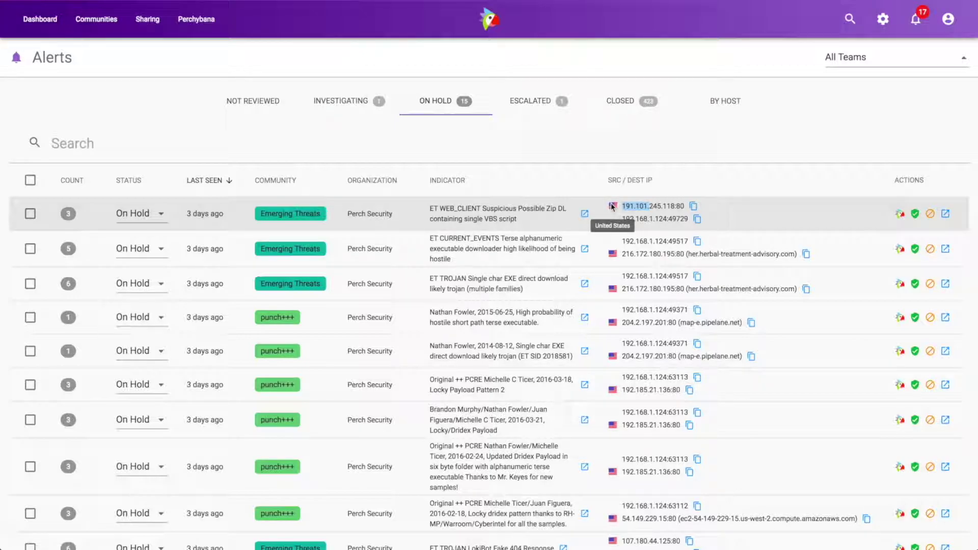
drag(622, 219, 666, 220)
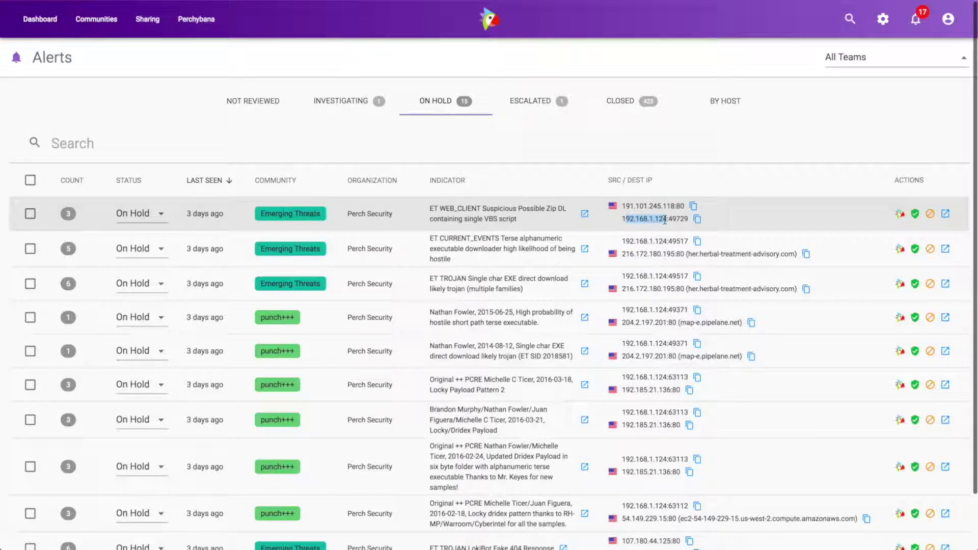
click(680, 206)
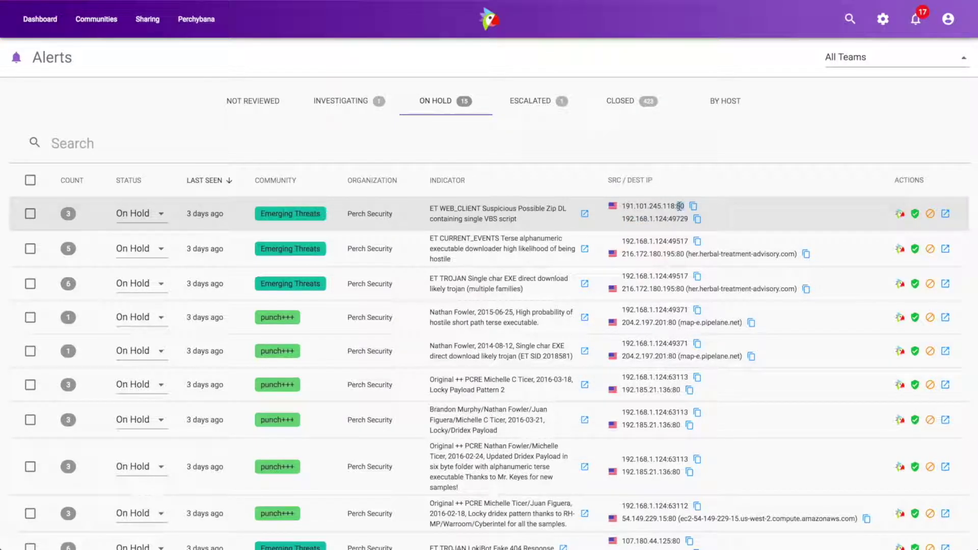
double_click(680, 205)
click(750, 213)
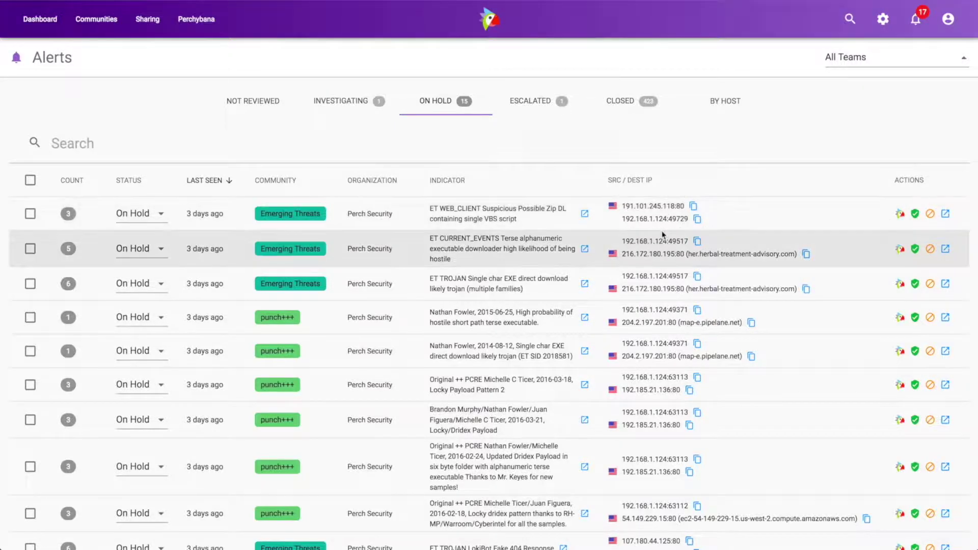
- Open the indicator details of the ET WEB_CLIENT Suspicious Possible Zip DL alert and examine its description and remediation breakdown
click(585, 216)
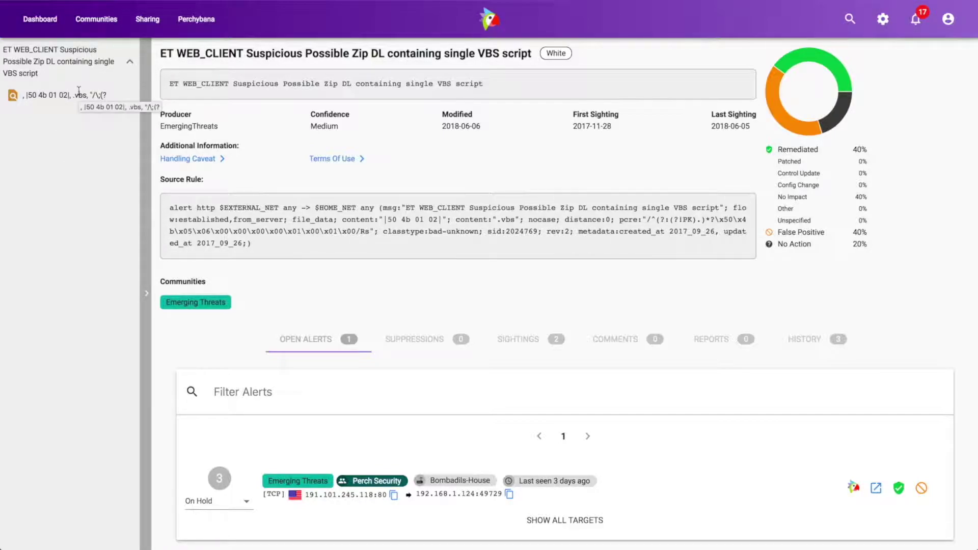
triple_click(243, 82)
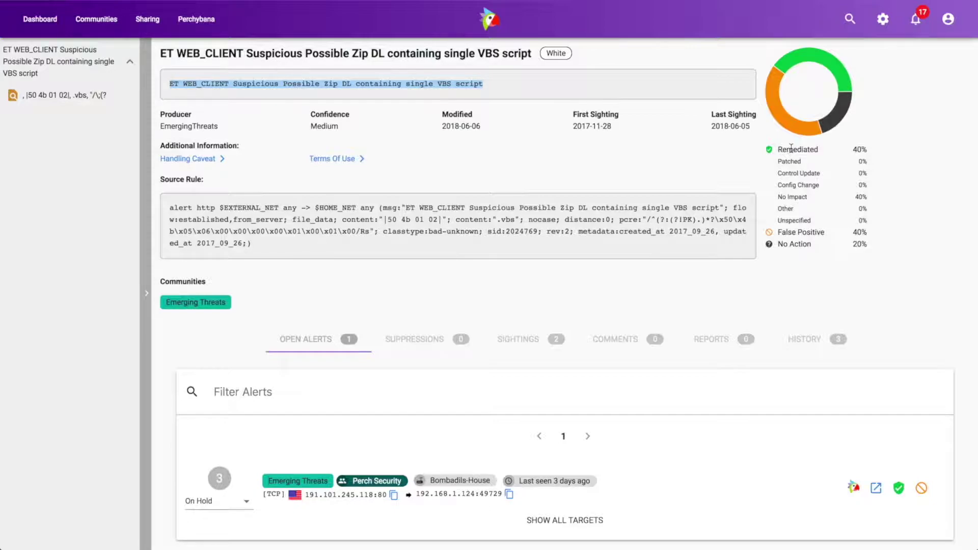
drag(791, 148, 867, 148)
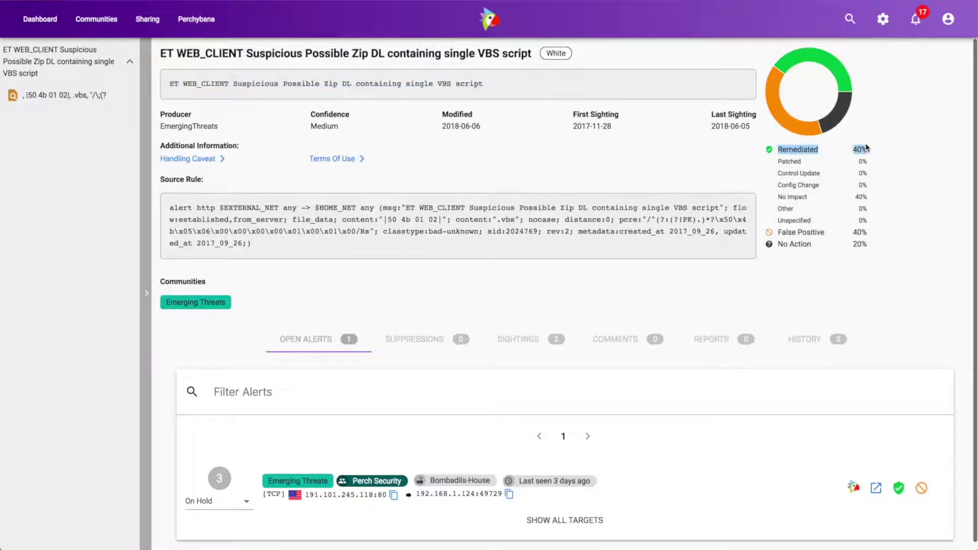
click(785, 164)
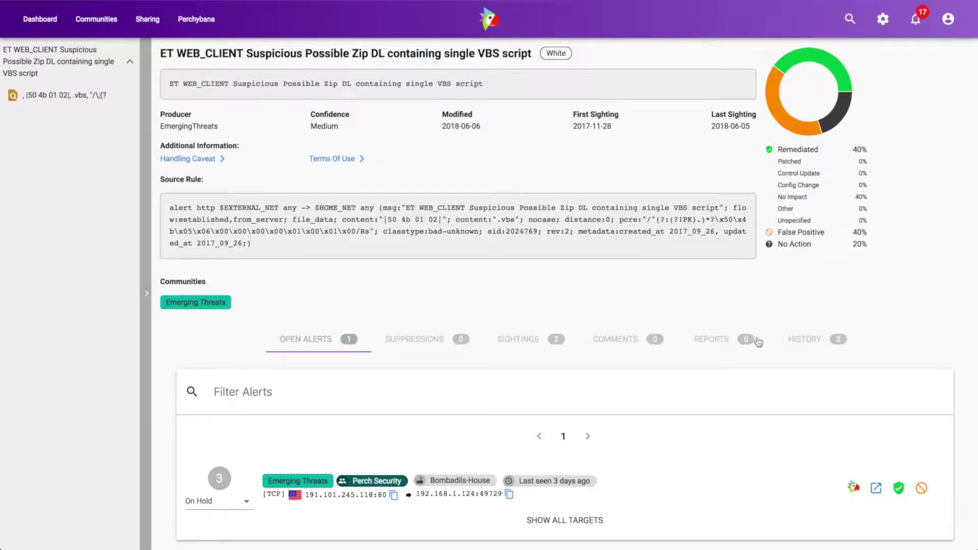
- Check the indicator's suppressions, and set the visibility of a new comment to Private for Perch Security
click(417, 342)
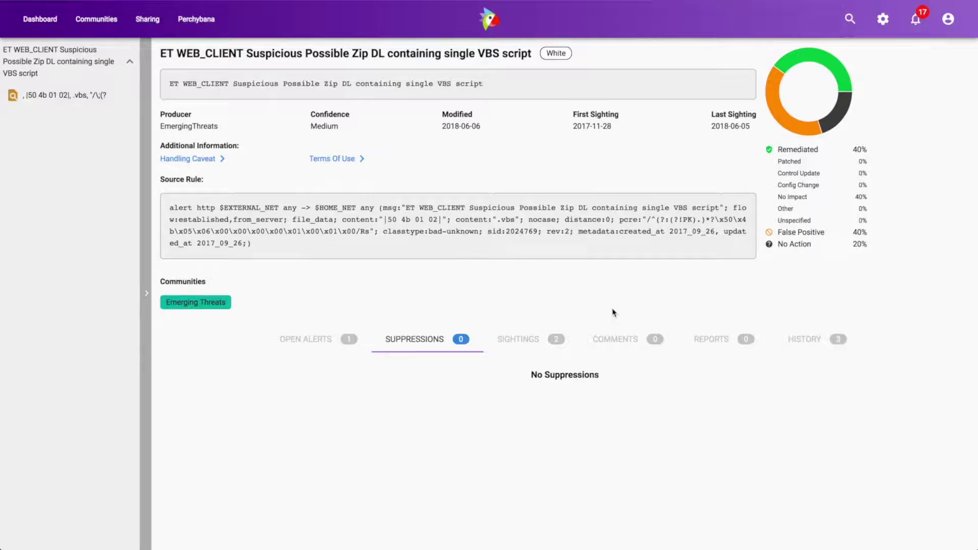
click(634, 342)
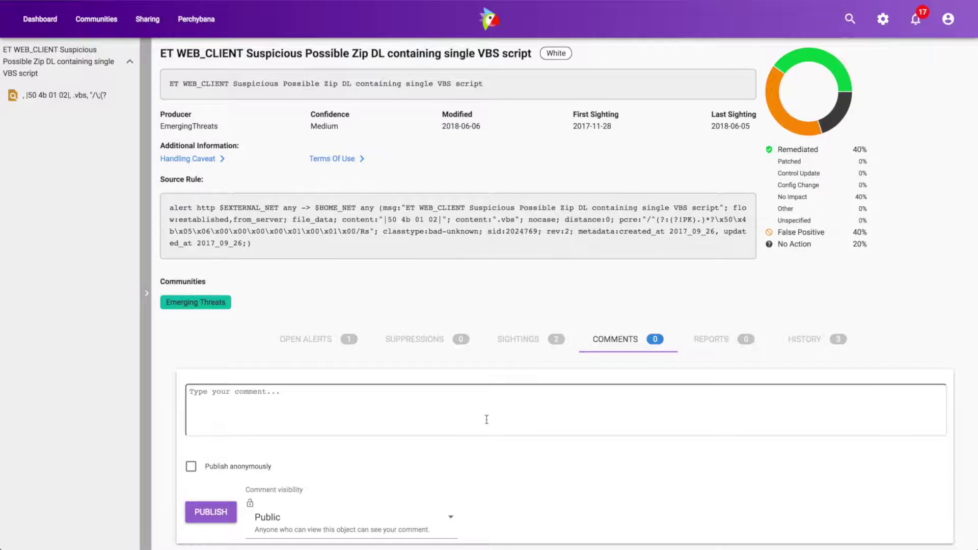
click(320, 530)
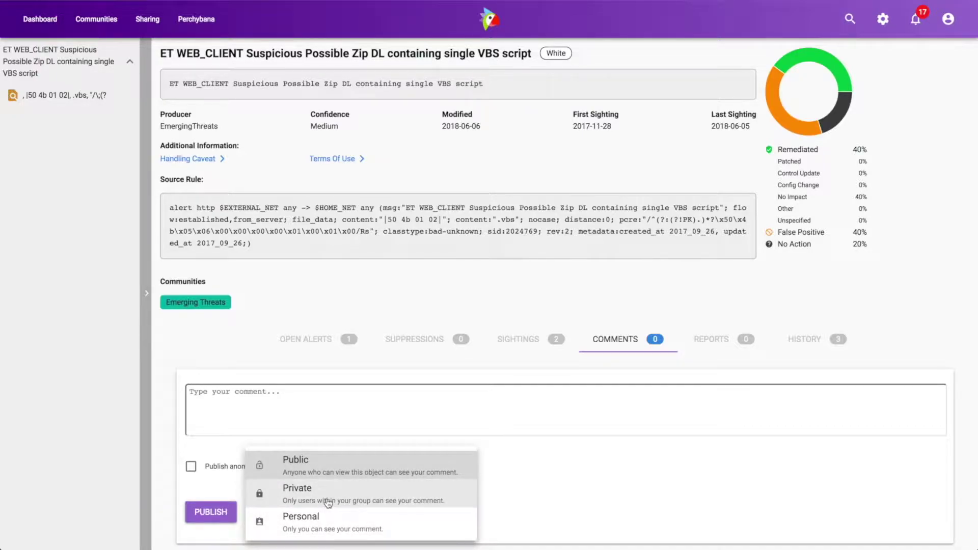
click(328, 503)
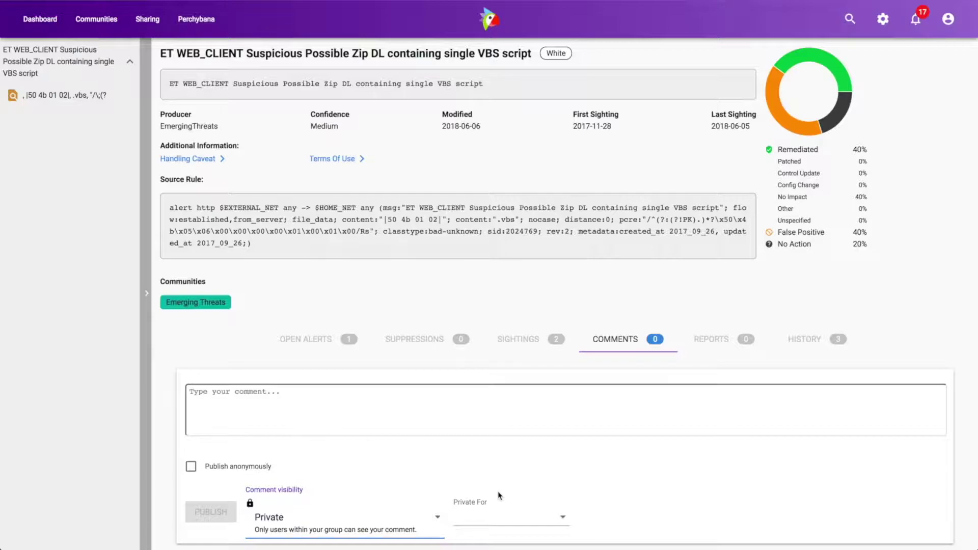
click(524, 525)
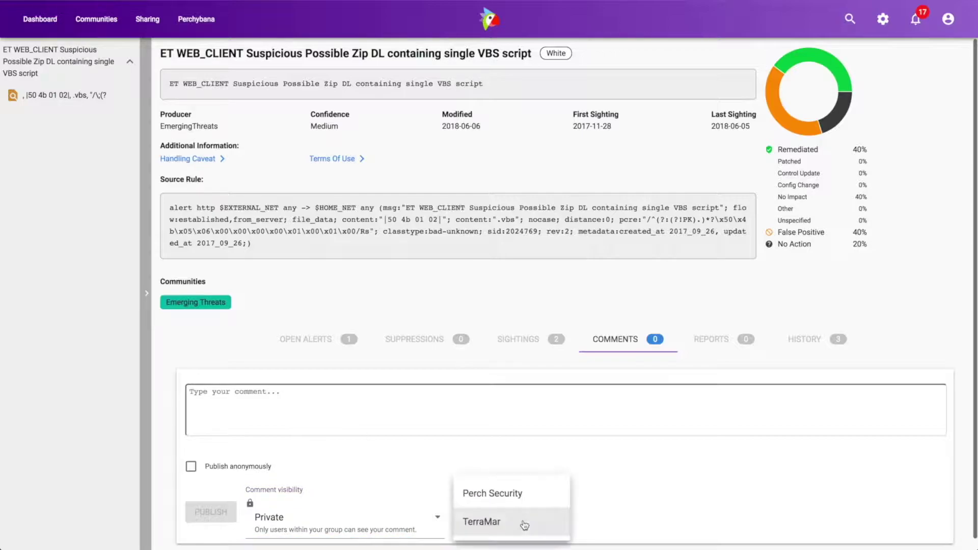
click(493, 504)
- Check the indicator's reports and review its history timeline
click(712, 341)
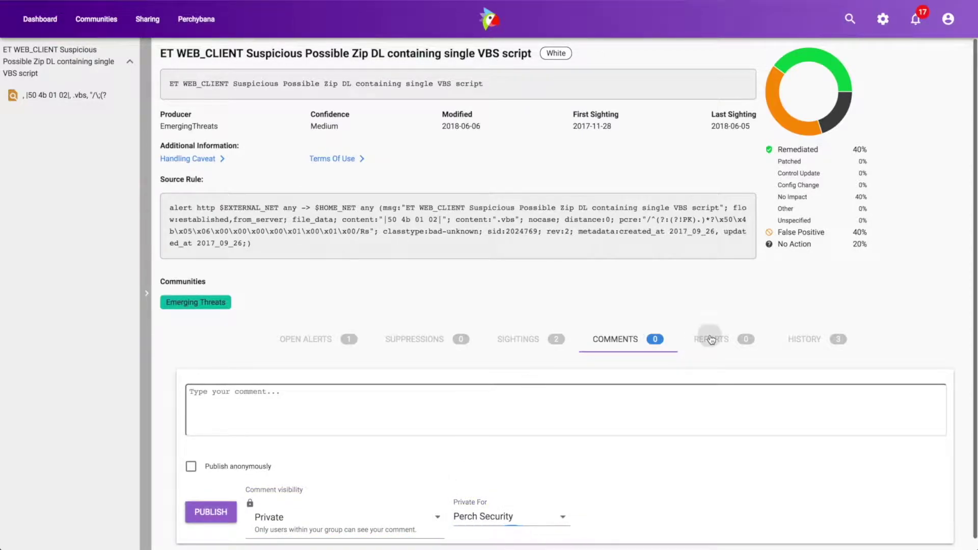
click(808, 339)
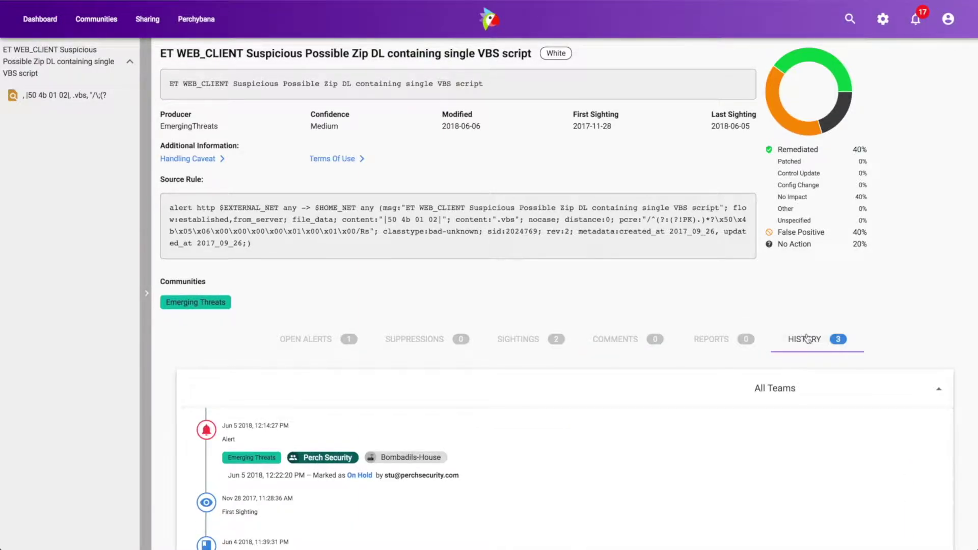
scroll(601, 373, down, 1)
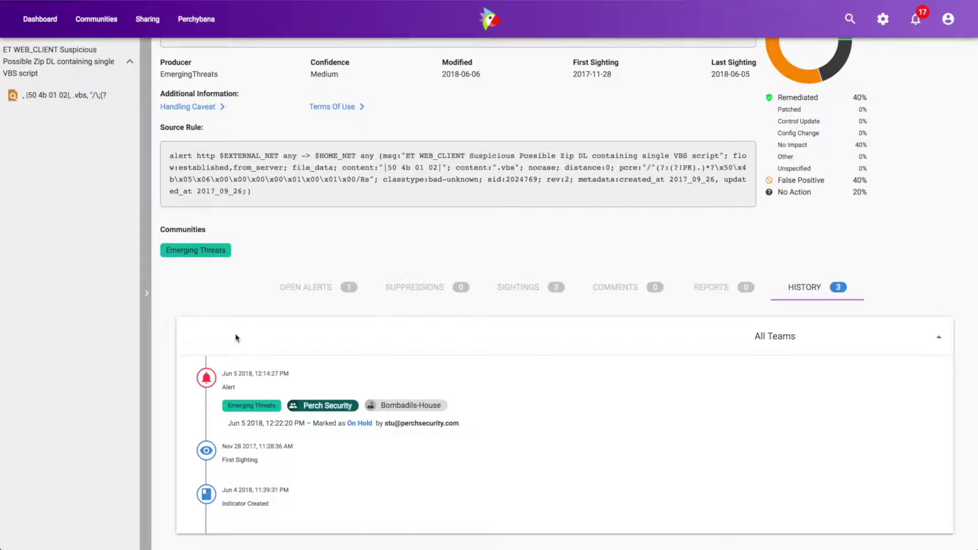
- Return to the indicator's open alerts, open the on-hold alert's traffic in Perchybana, and review the query combining both IP addresses
click(289, 297)
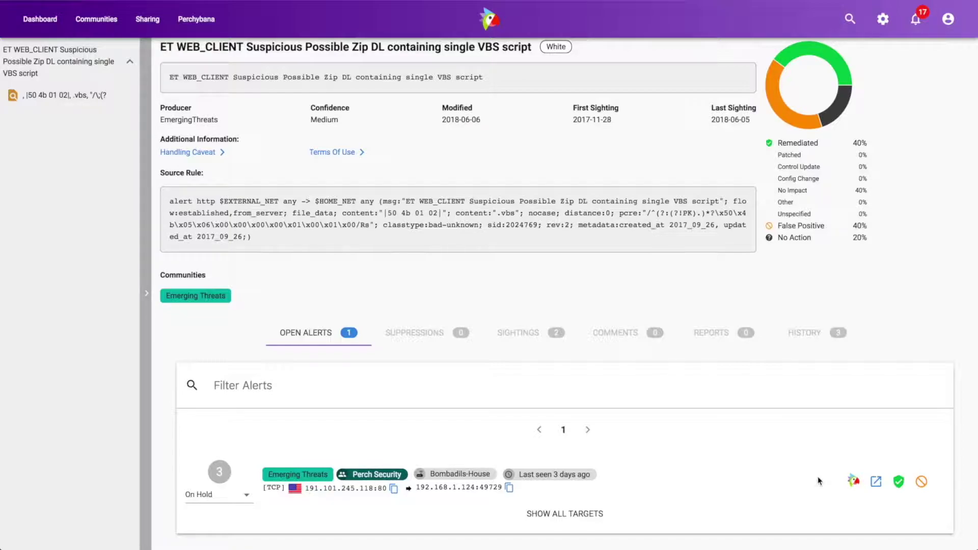
click(855, 486)
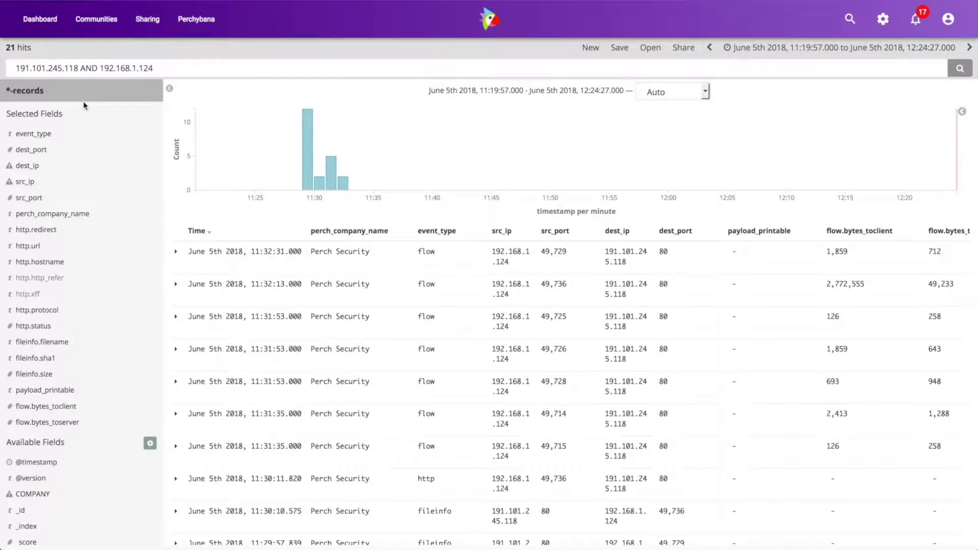
drag(20, 69, 167, 66)
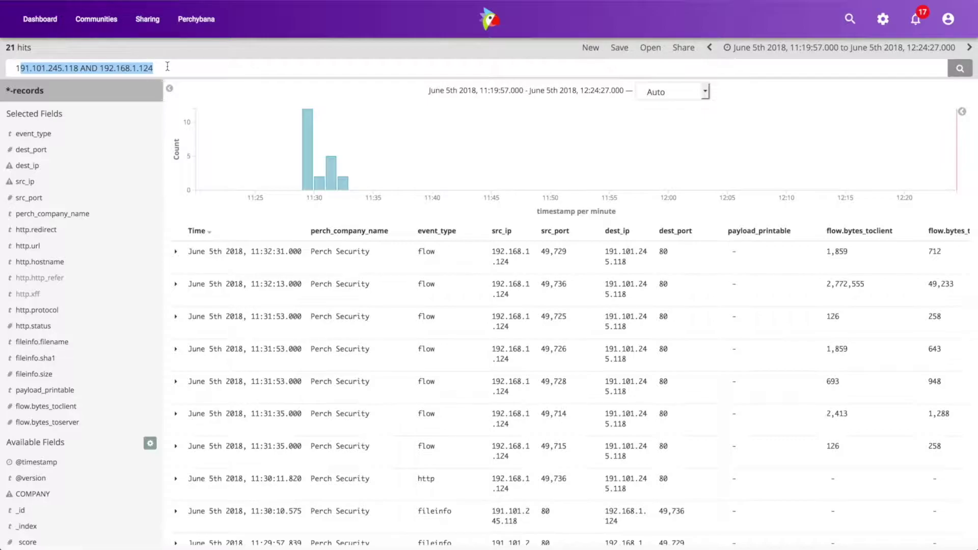
click(167, 66)
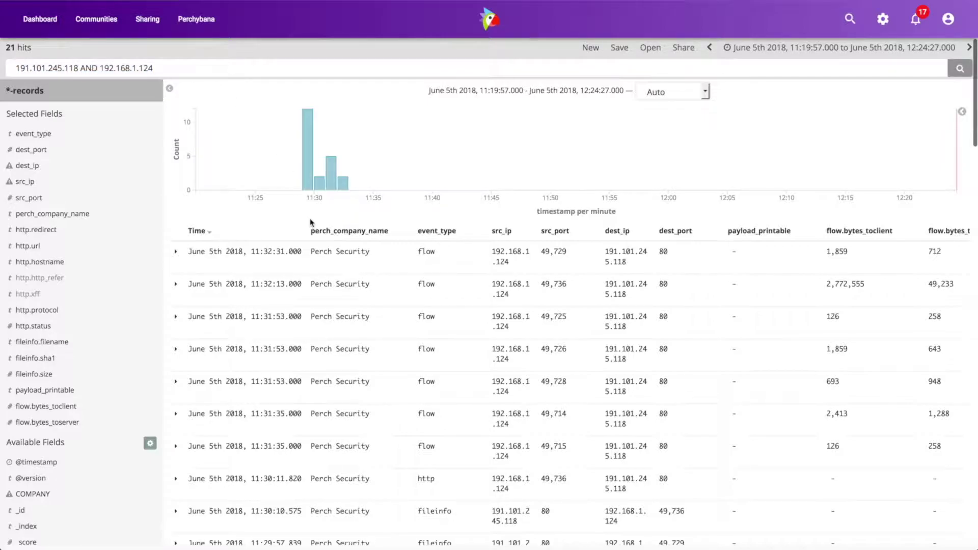
- Expand the 11:31:35 flow record with source port 49,714 and examine its flow, sensor and TCP fields
scroll(311, 222, down, 2)
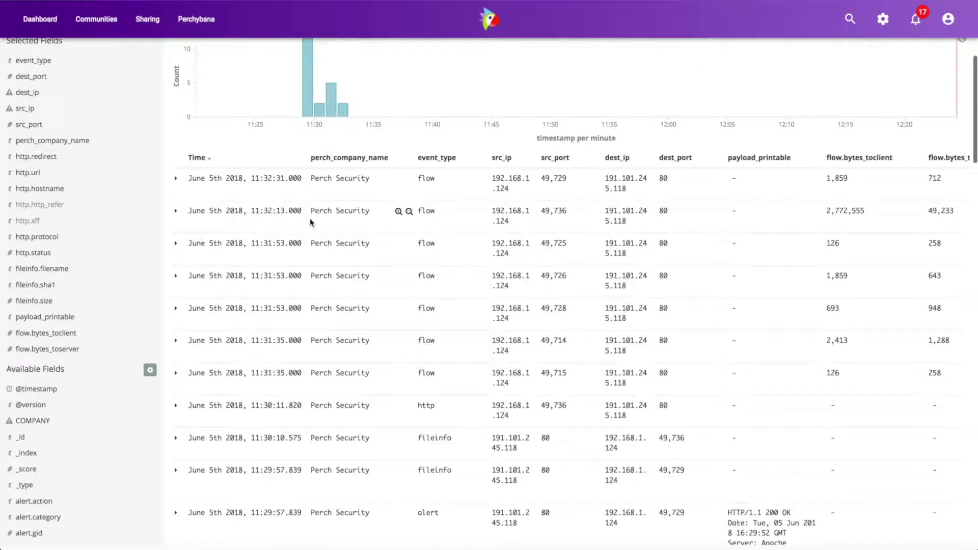
scroll(309, 218, down, 2)
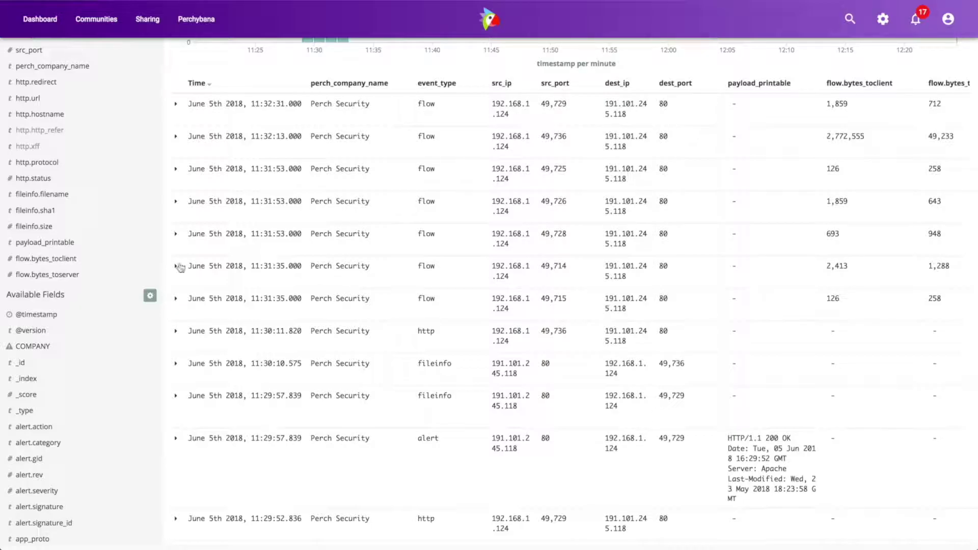
click(175, 266)
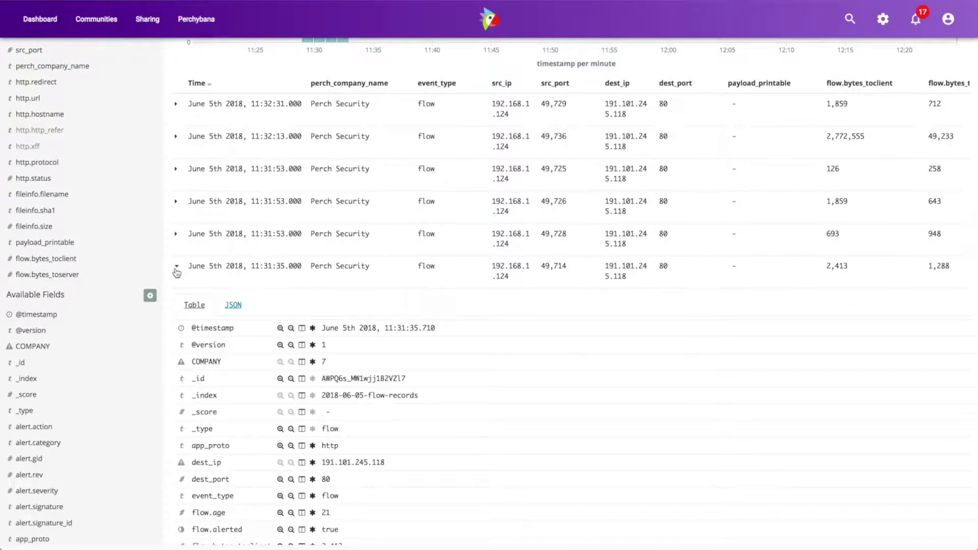
scroll(315, 294, down, 5)
scroll(314, 292, down, 2)
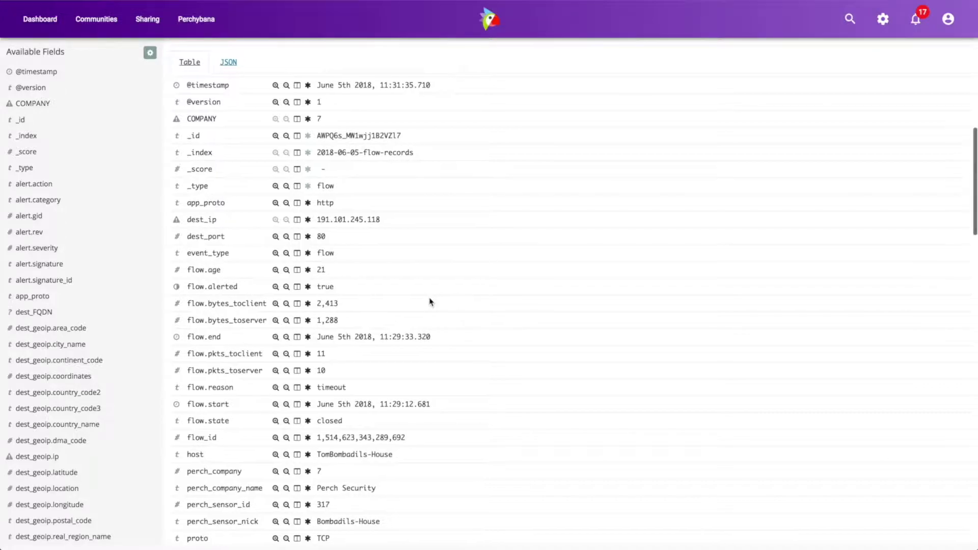
scroll(429, 302, right, 1)
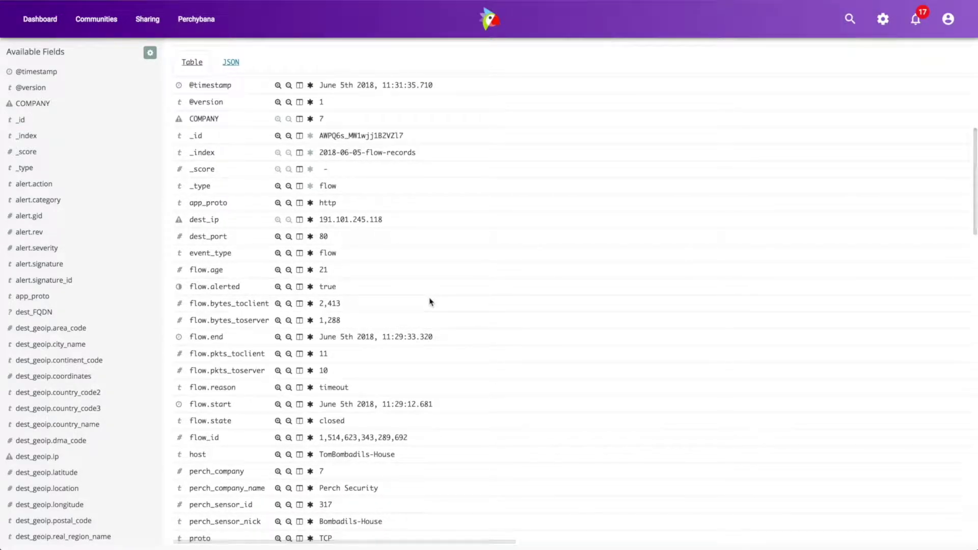
scroll(429, 302, down, 8)
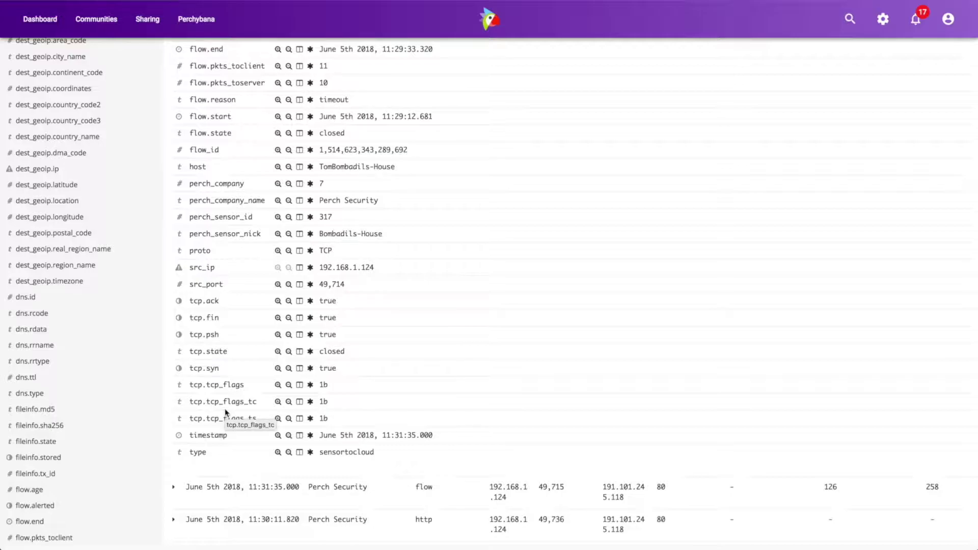
- Find the alert record from 11:29:57.839 and expand it to show its alert fields
scroll(226, 411, down, 3)
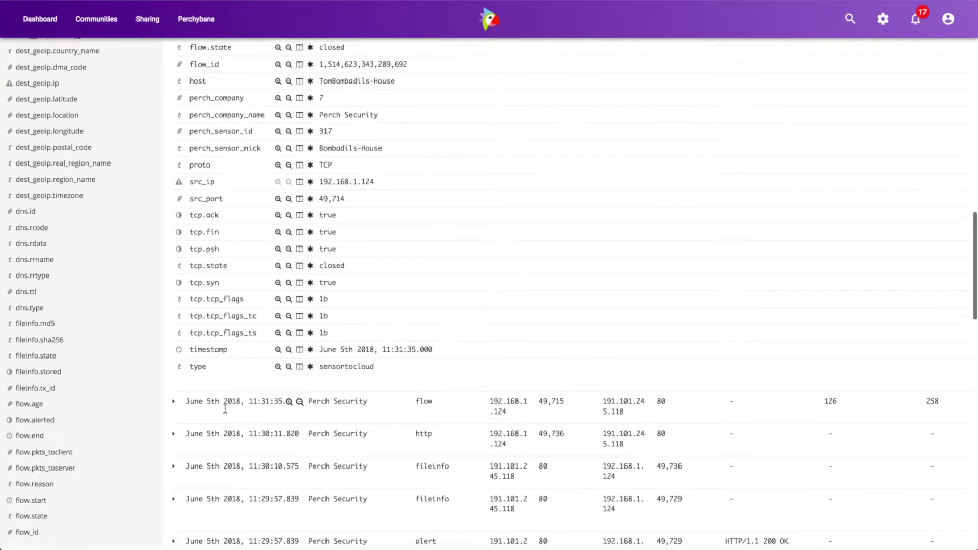
scroll(227, 412, down, 2)
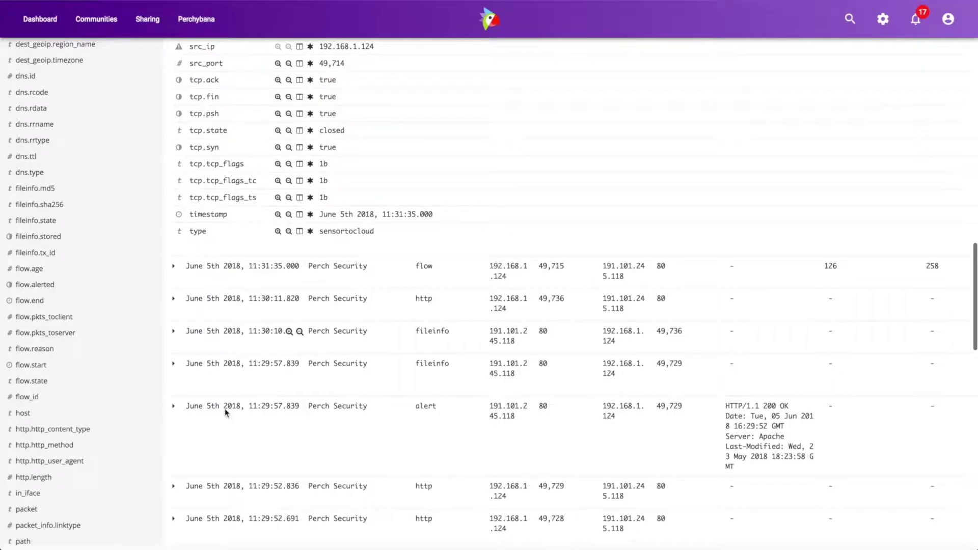
scroll(227, 413, down, 2)
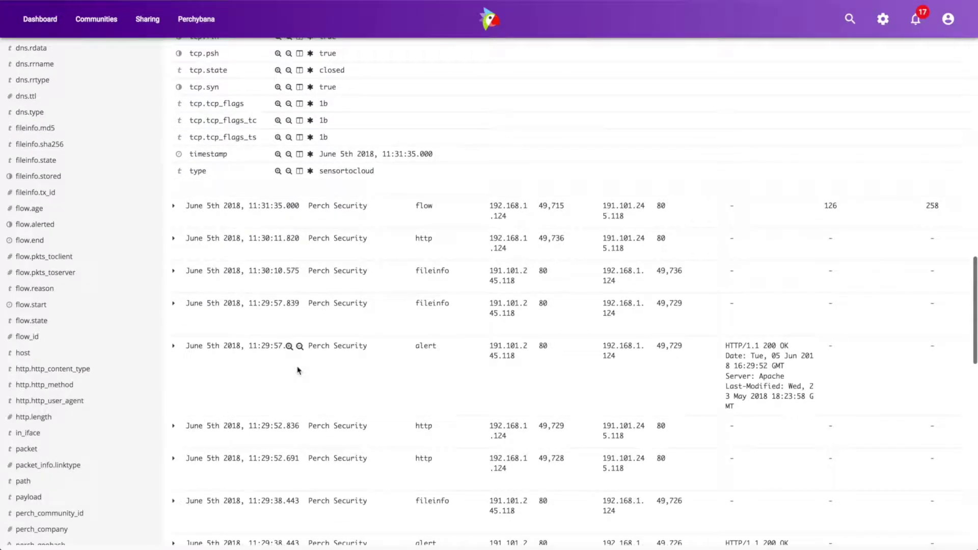
double_click(420, 346)
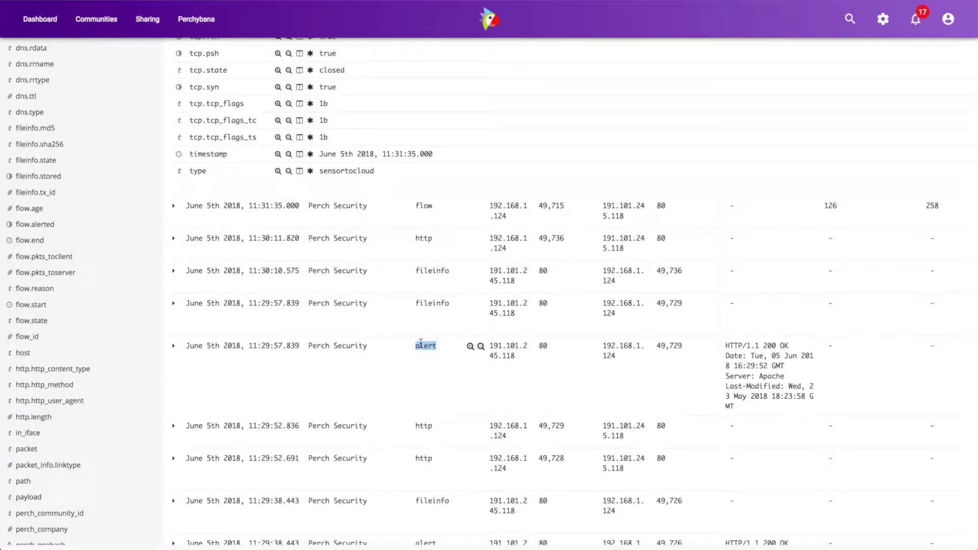
click(173, 347)
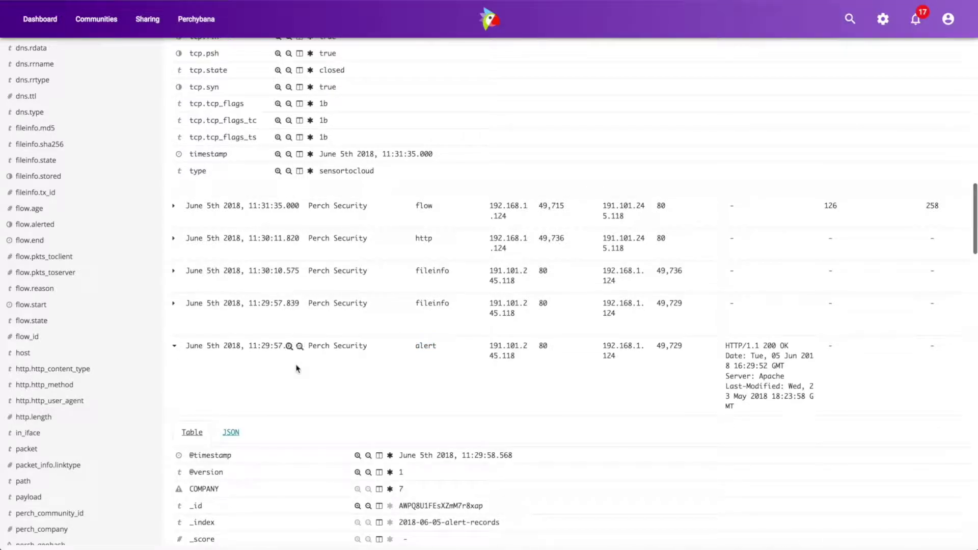
scroll(296, 367, down, 4)
scroll(296, 368, down, 5)
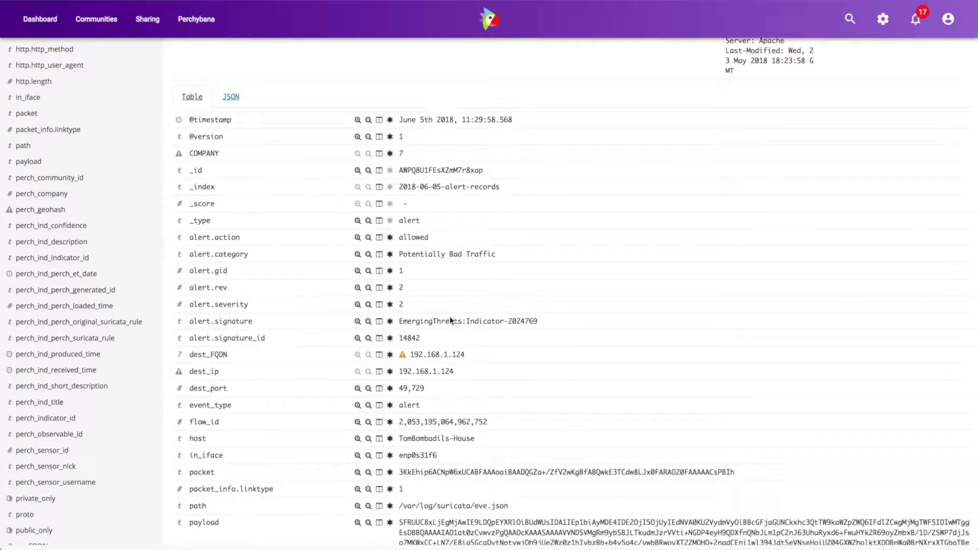
- Examine the alert record's signature and its destination FQDN
double_click(431, 320)
drag(431, 320, 518, 320)
right_click(518, 319)
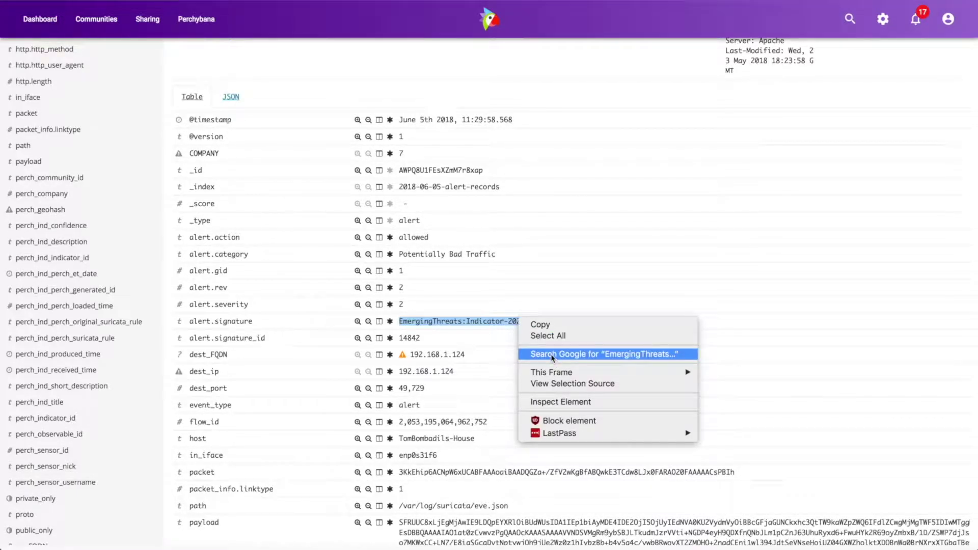
click(469, 353)
scroll(469, 353, down, 2)
scroll(469, 352, down, 1)
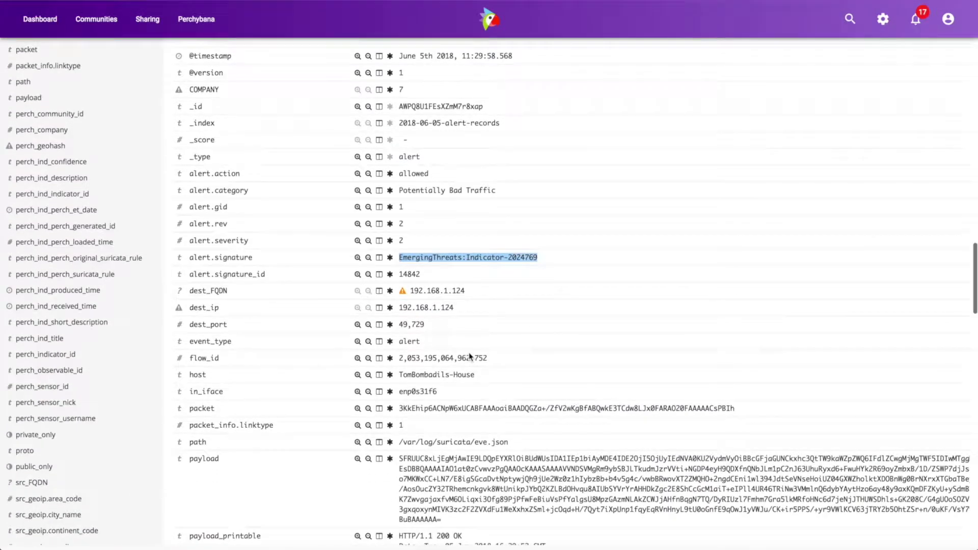
drag(413, 291, 468, 293)
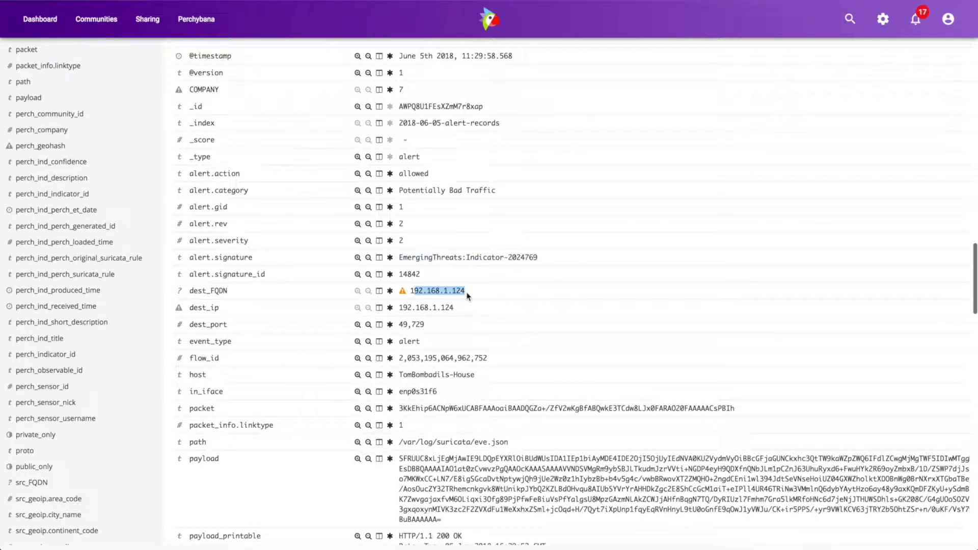
drag(411, 291, 472, 295)
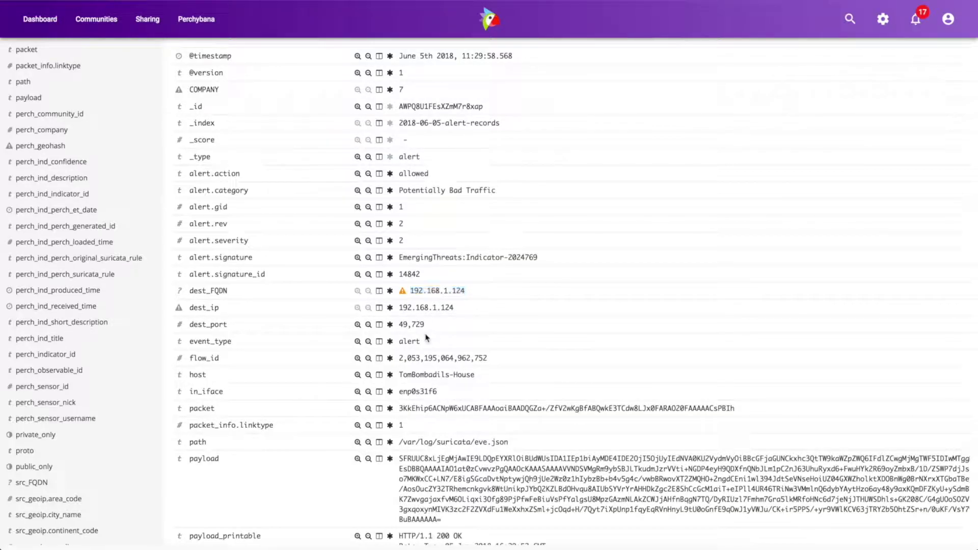
- Examine the HTTP response headers in the alert record's printable payload
scroll(427, 337, down, 3)
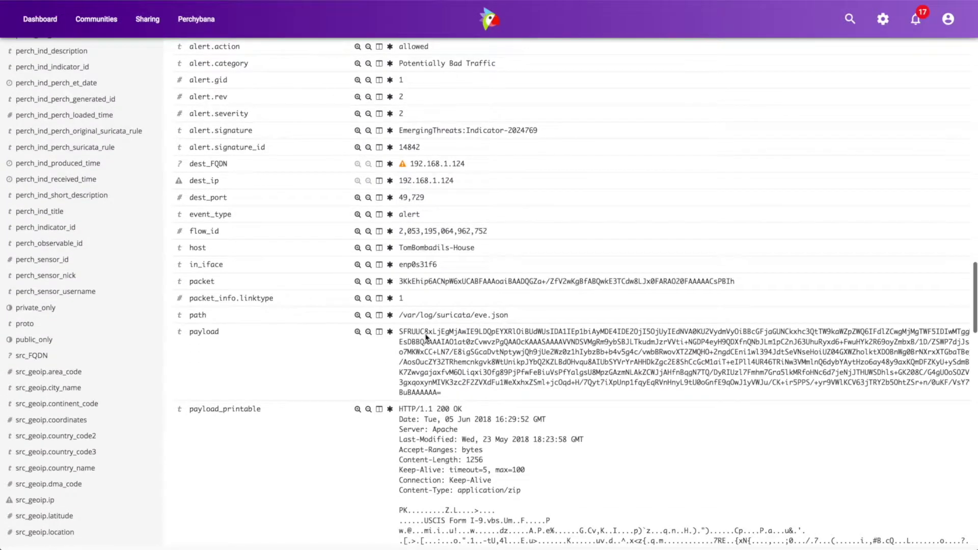
scroll(425, 333, down, 1)
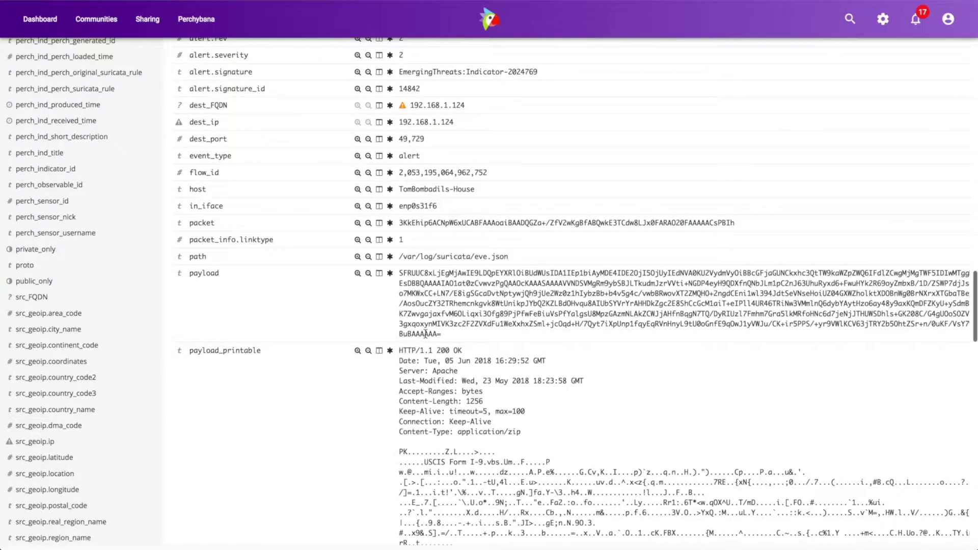
scroll(425, 334, down, 2)
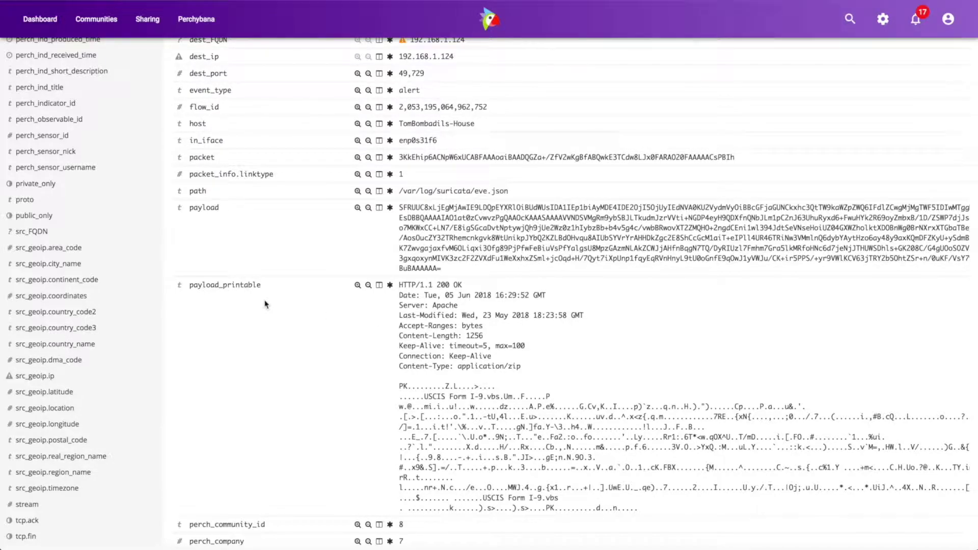
scroll(464, 352, down, 1)
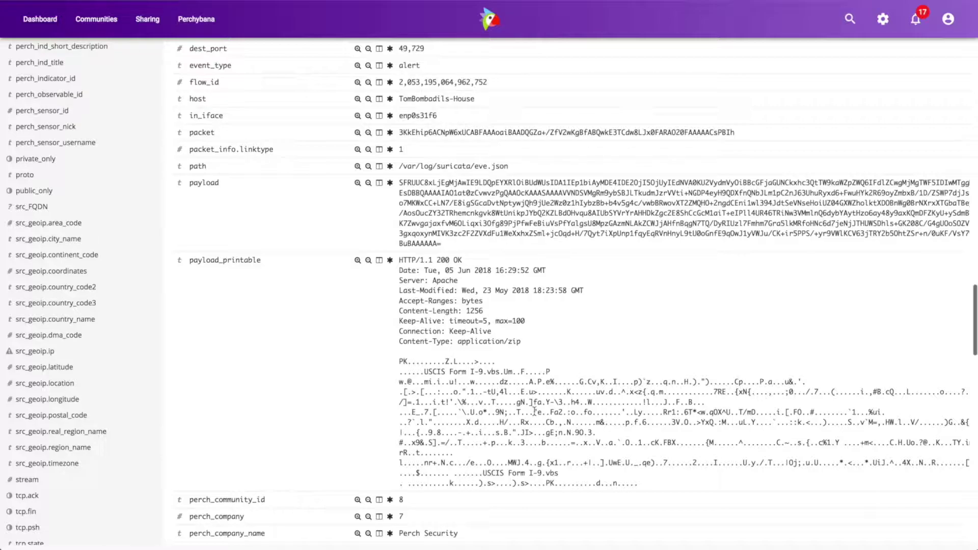
scroll(535, 411, down, 1)
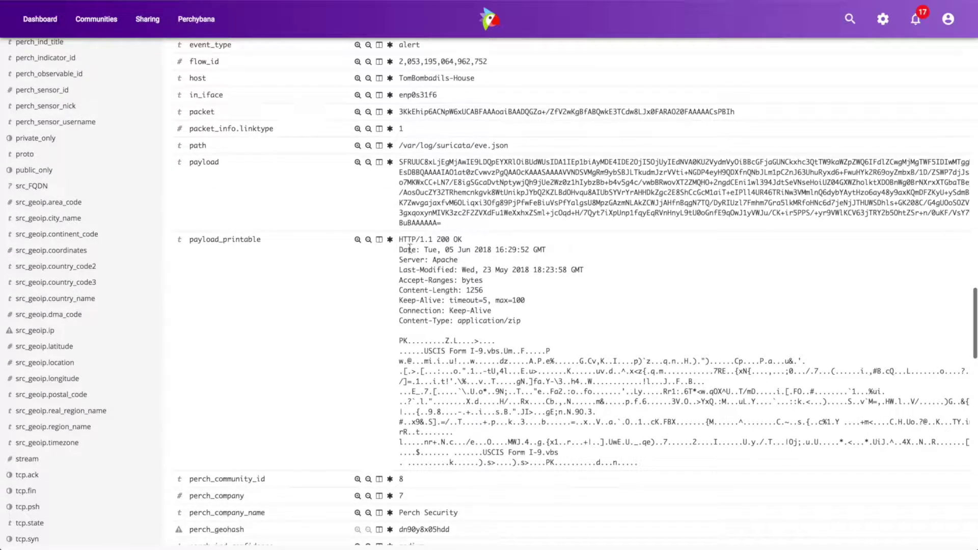
drag(406, 240, 519, 331)
click(515, 332)
scroll(506, 374, down, 2)
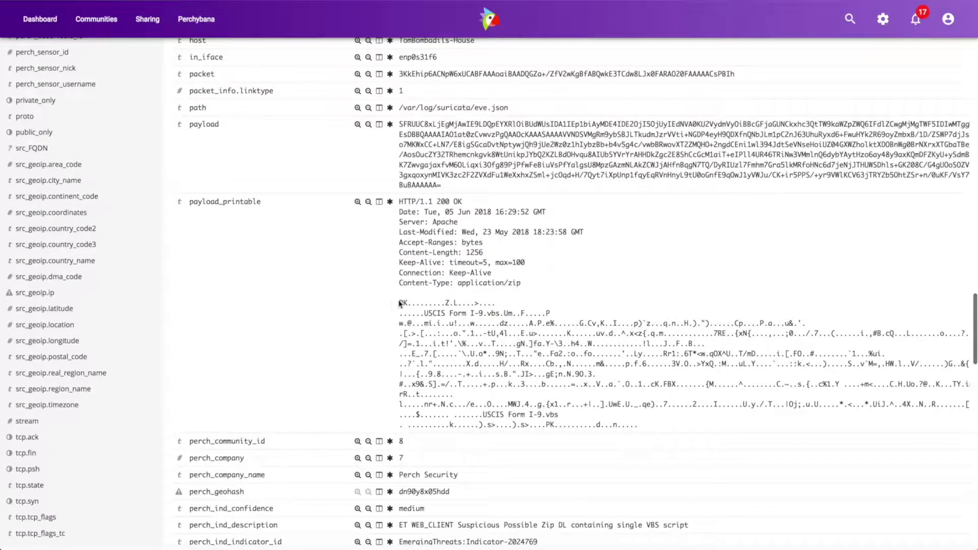
- Inspect the zip content in the printable payload for the embedded VBS file name, and review the indicator fields that follow it
drag(401, 301, 667, 427)
click(579, 394)
drag(424, 312, 500, 311)
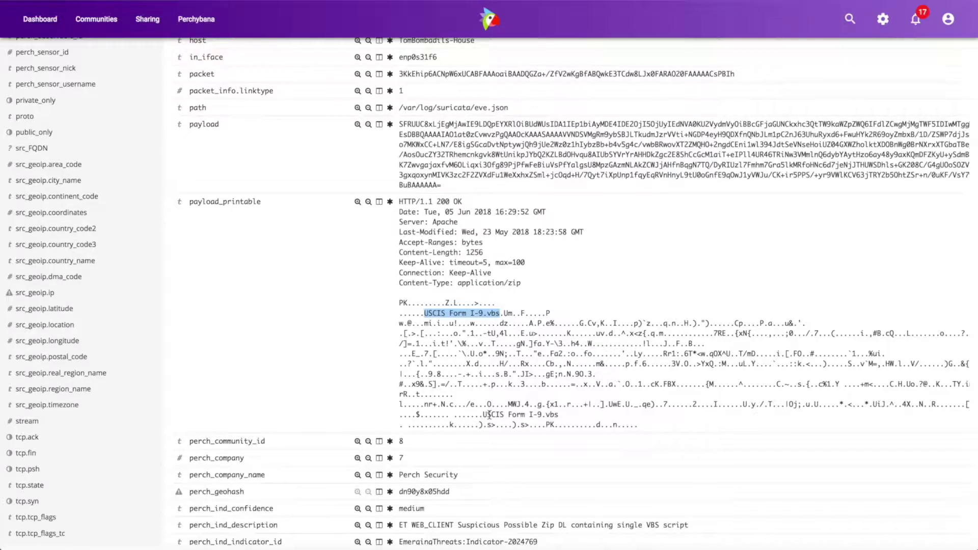
drag(483, 415, 556, 413)
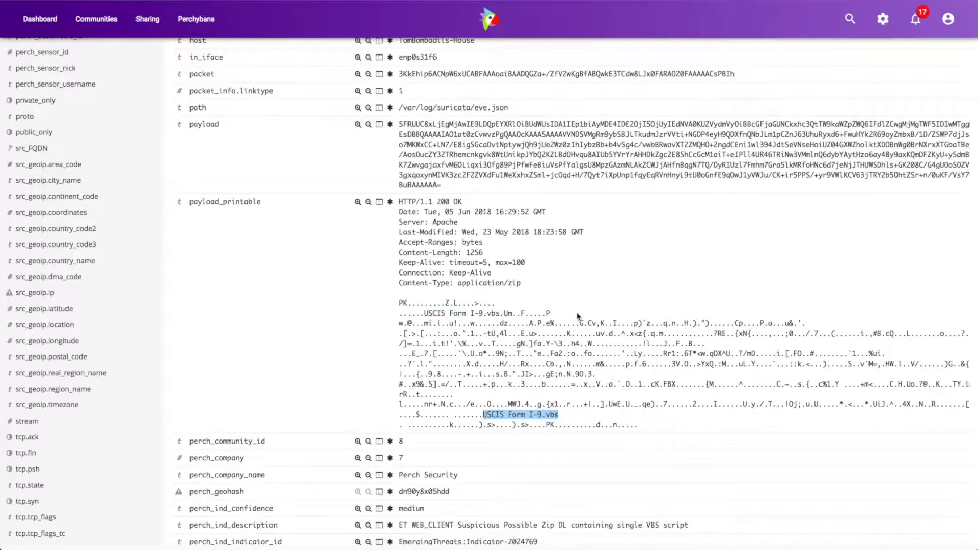
scroll(578, 316, down, 3)
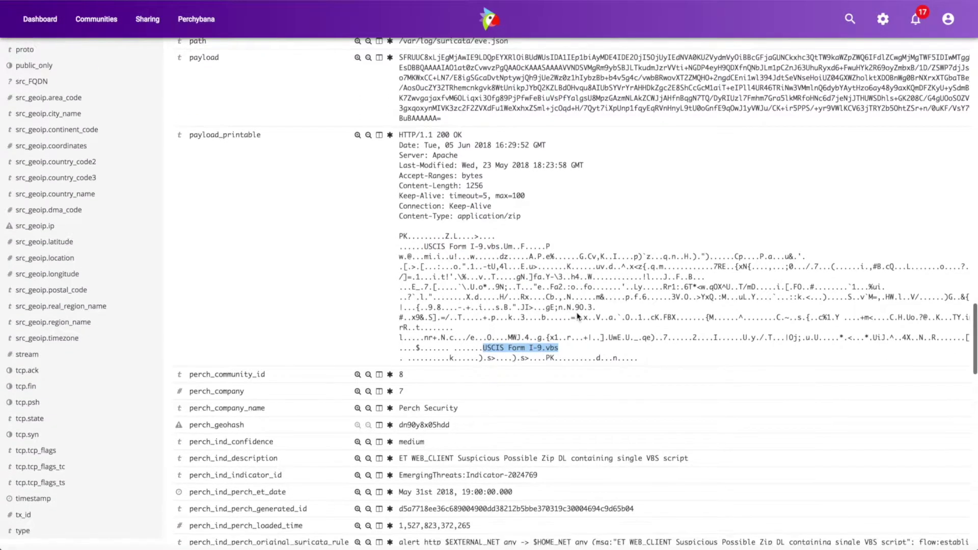
scroll(571, 260, down, 2)
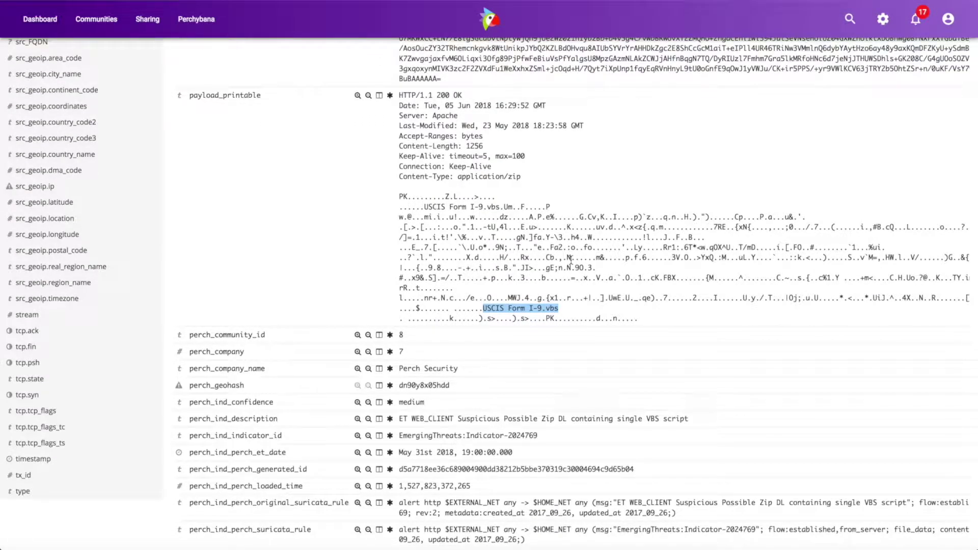
scroll(571, 259, down, 1)
- Expand the fileinfo record from 11:29:57.839 and check the name of the transferred file
scroll(570, 259, up, 20)
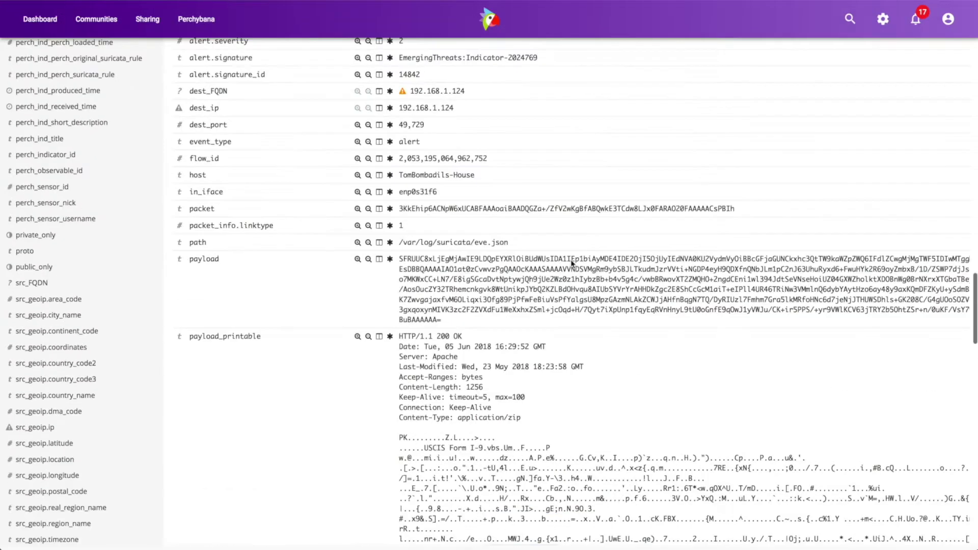
scroll(571, 261, up, 19)
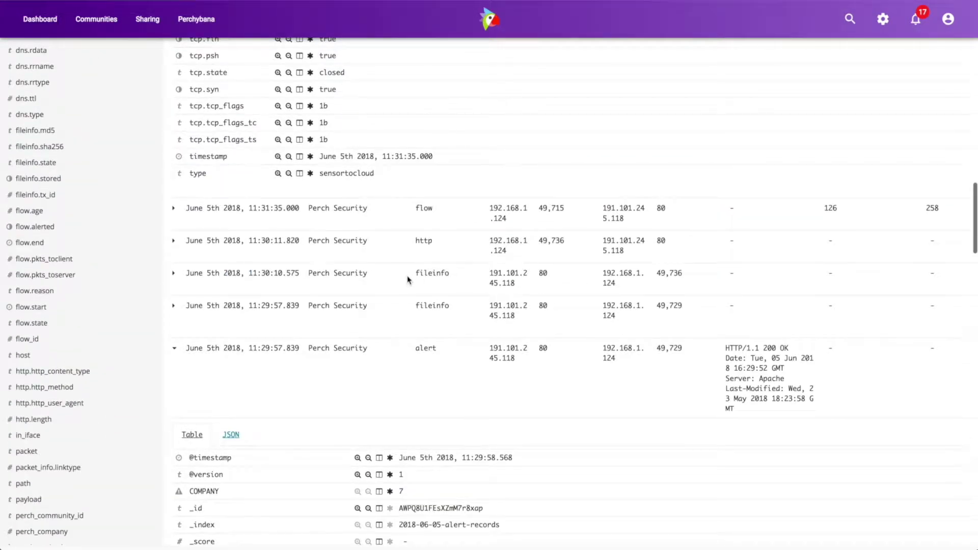
double_click(432, 306)
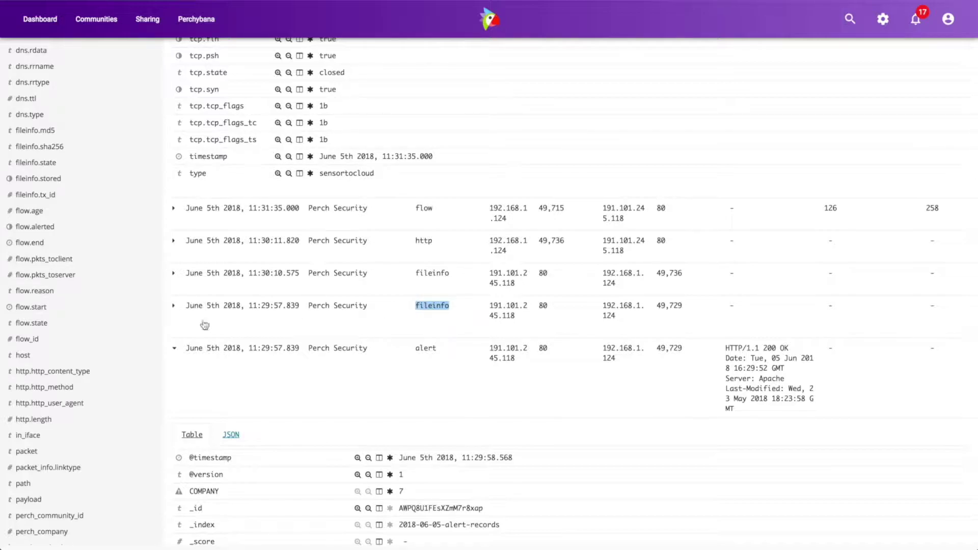
click(175, 306)
scroll(402, 425, down, 3)
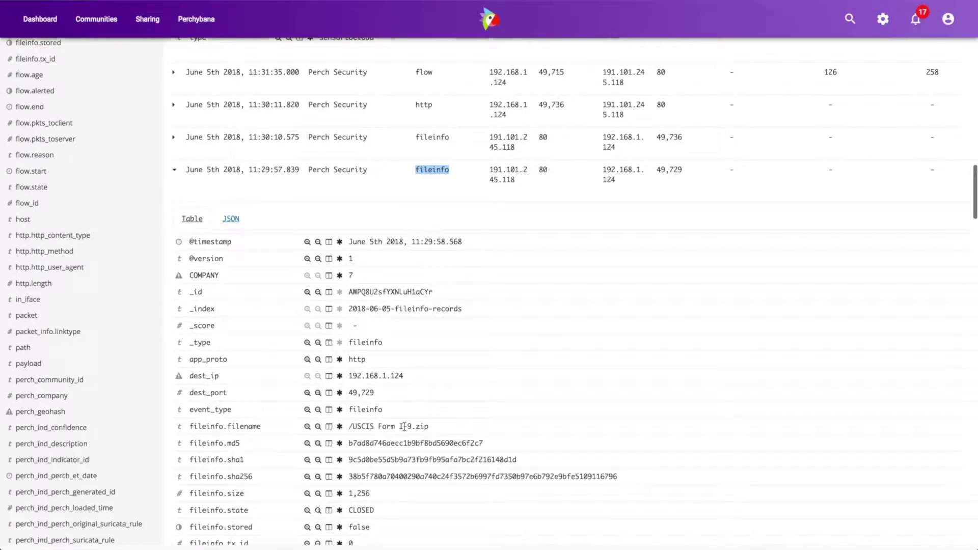
click(350, 401)
shift+click(456, 400)
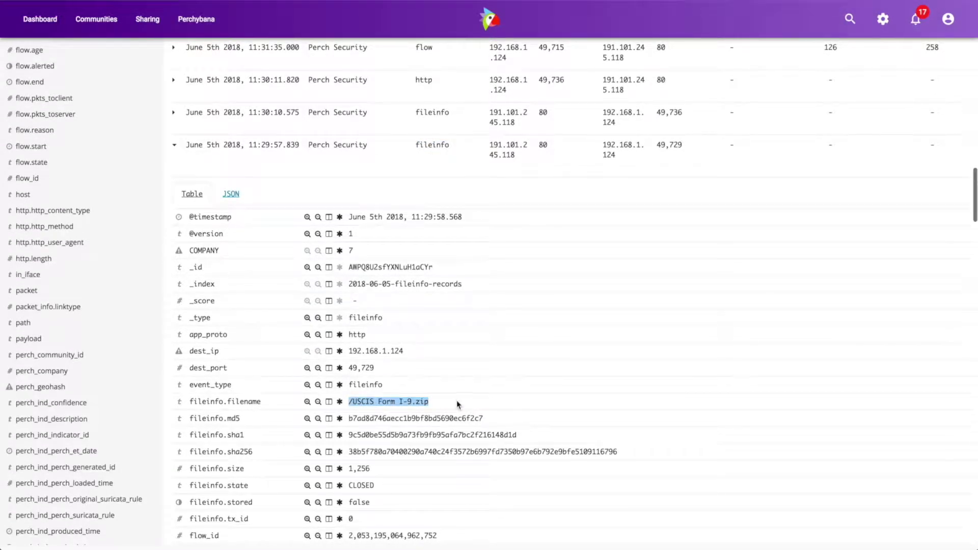
- Examine the MD5, SHA1 and SHA256 hashes of the transferred zip file in the expanded fileinfo record
double_click(398, 418)
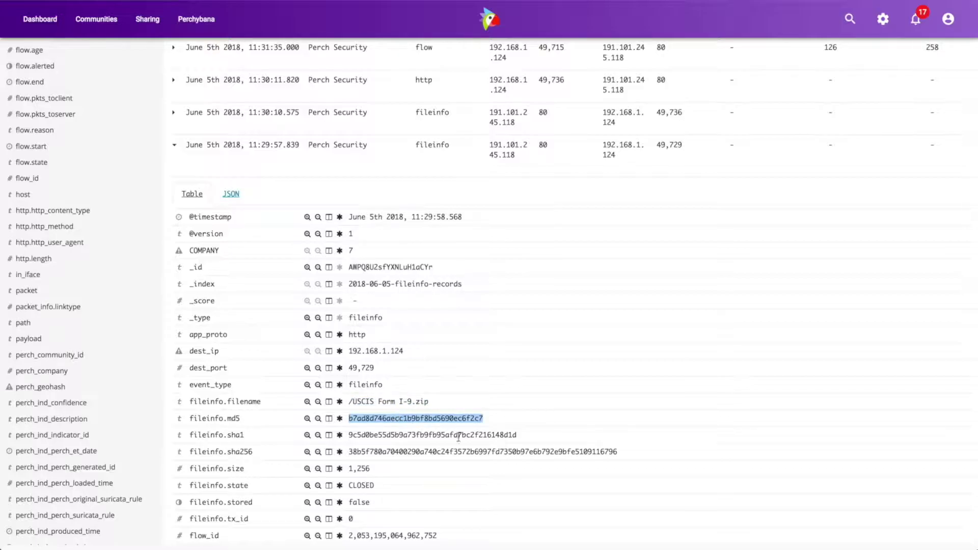
shift+click(518, 448)
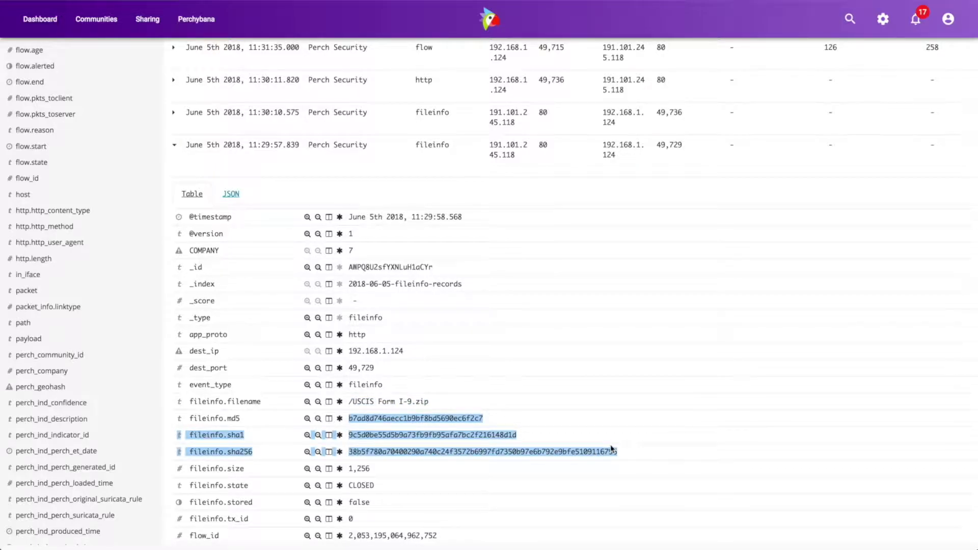
click(575, 448)
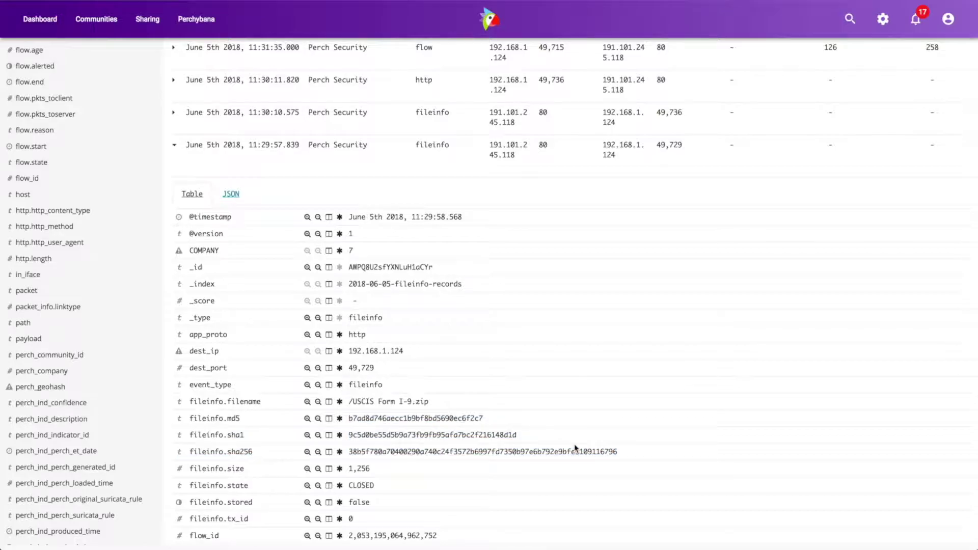
- Review the remaining fileinfo and HTTP fields of the record, and check its http.status value
scroll(559, 449, down, 3)
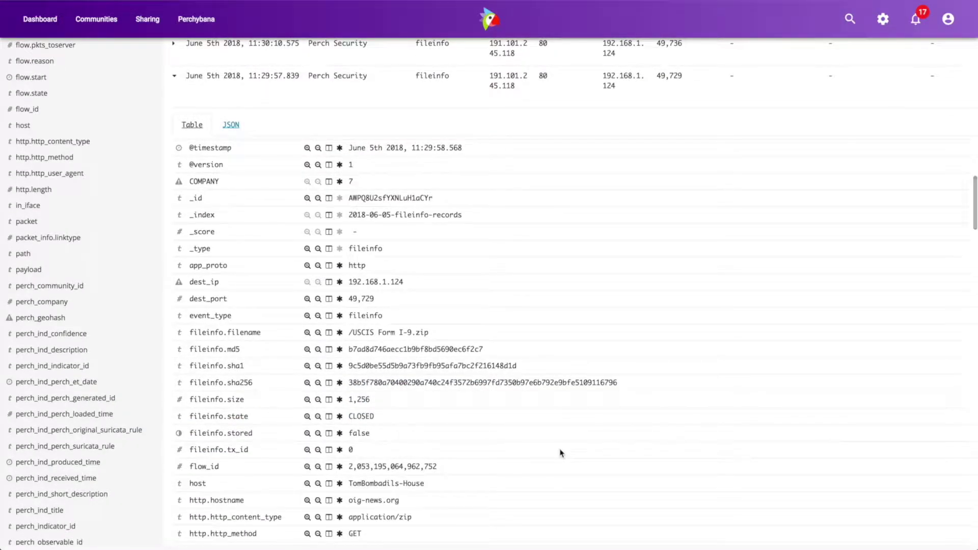
scroll(561, 453, down, 2)
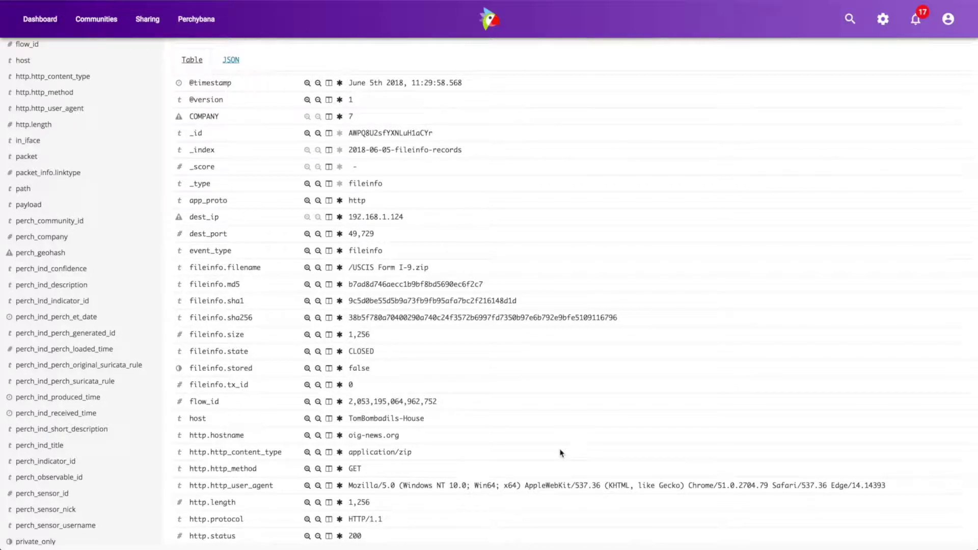
scroll(561, 453, down, 2)
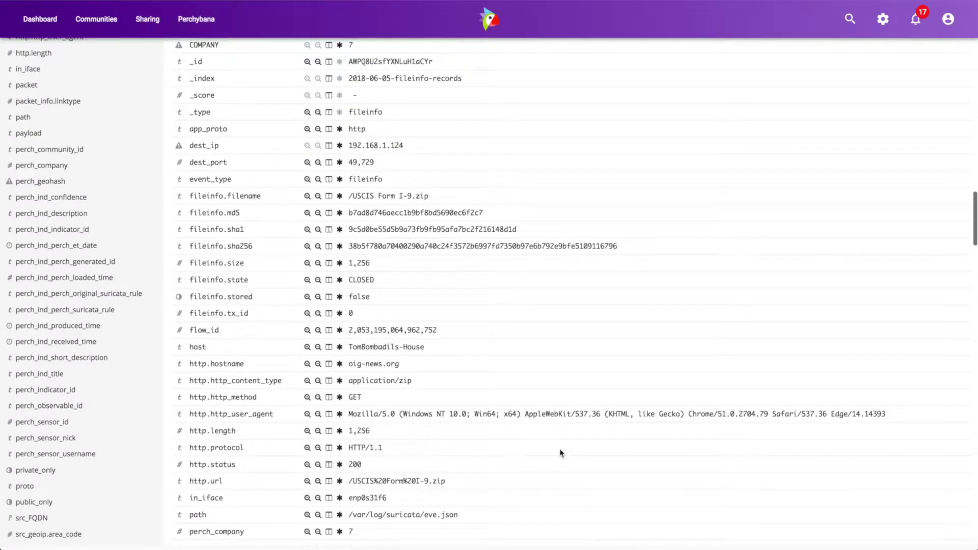
double_click(355, 465)
- Collapse the fileinfo record from 11:29:57.839
scroll(597, 278, up, 1)
scroll(597, 277, up, 4)
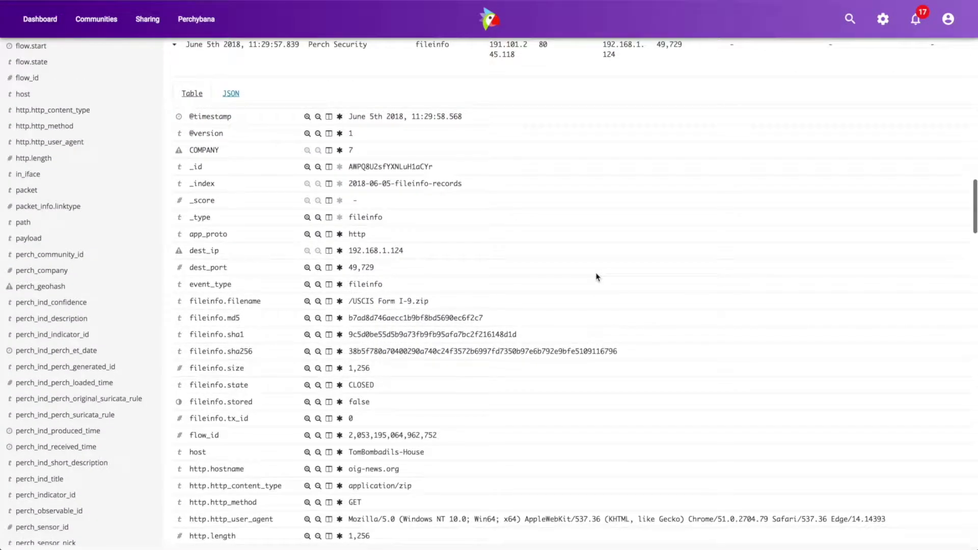
scroll(597, 277, up, 9)
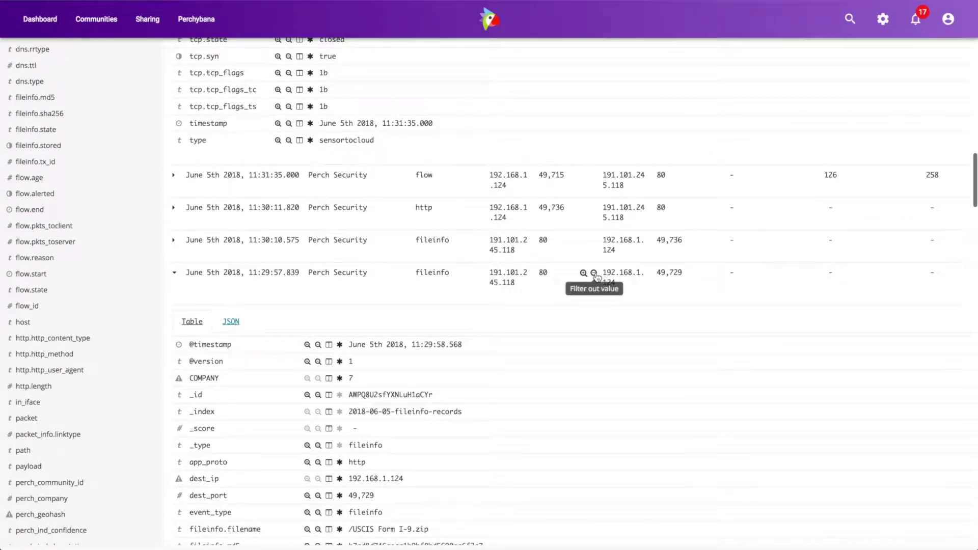
click(174, 274)
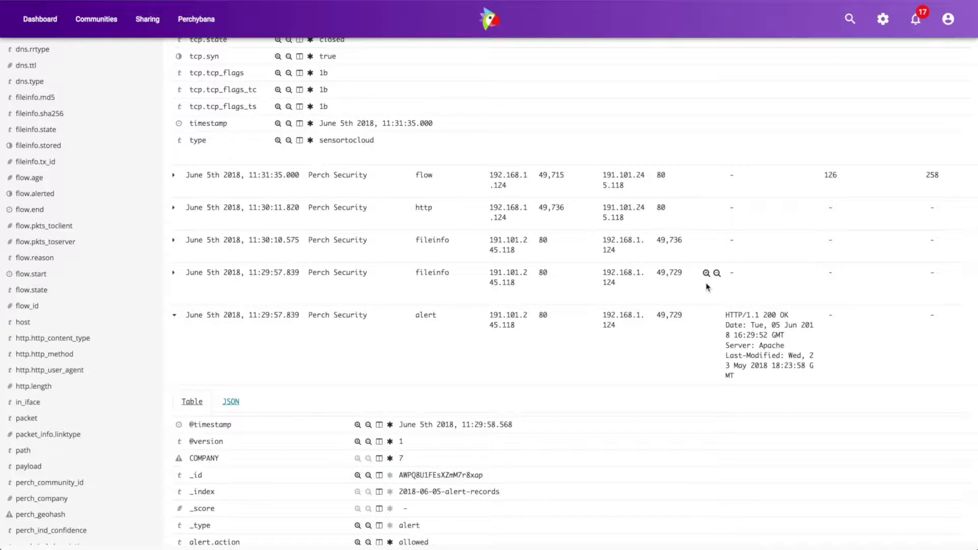
- Copy the hostname oig-news.org and the URL path /USCIS%20Form%20I-9.zip from the 11:29:57.839 fileinfo row
scroll(785, 299, right, 5)
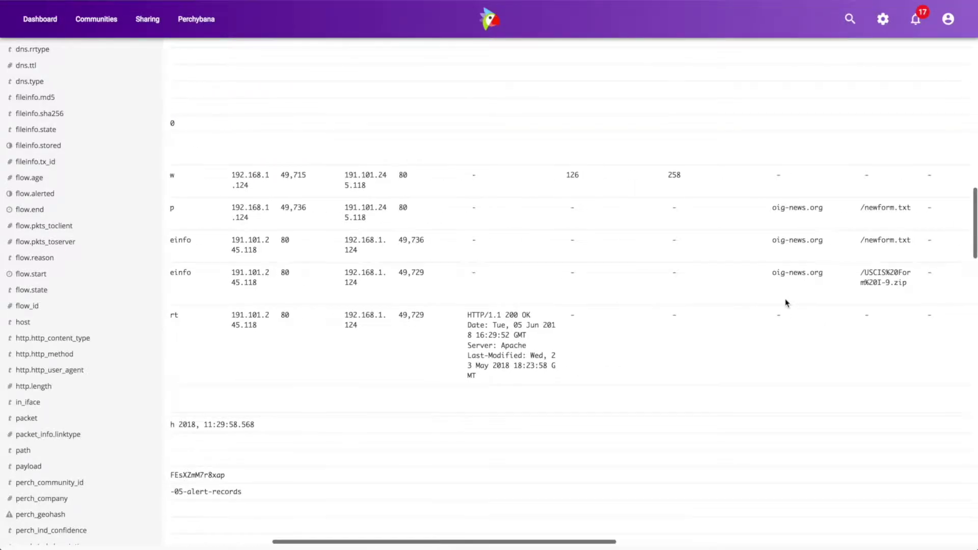
drag(743, 274, 879, 293)
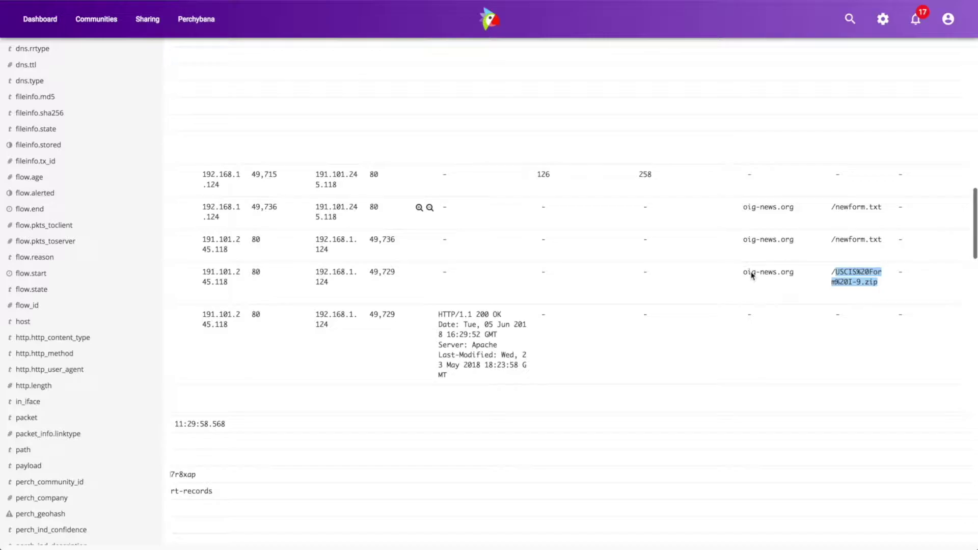
drag(744, 272, 866, 280)
- Open the VirusTotal website in a new browser tab
key(ctrl+t)
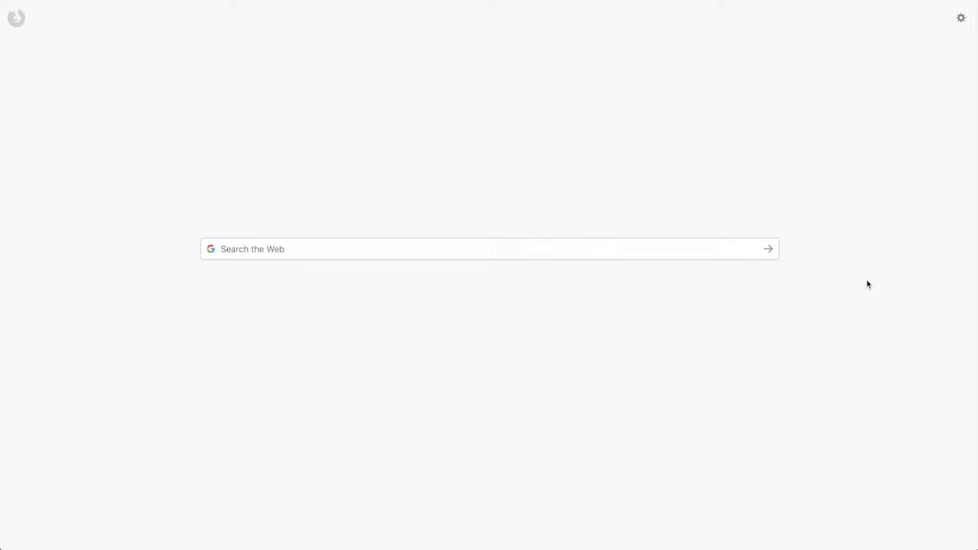
text(vir)
key(Return)
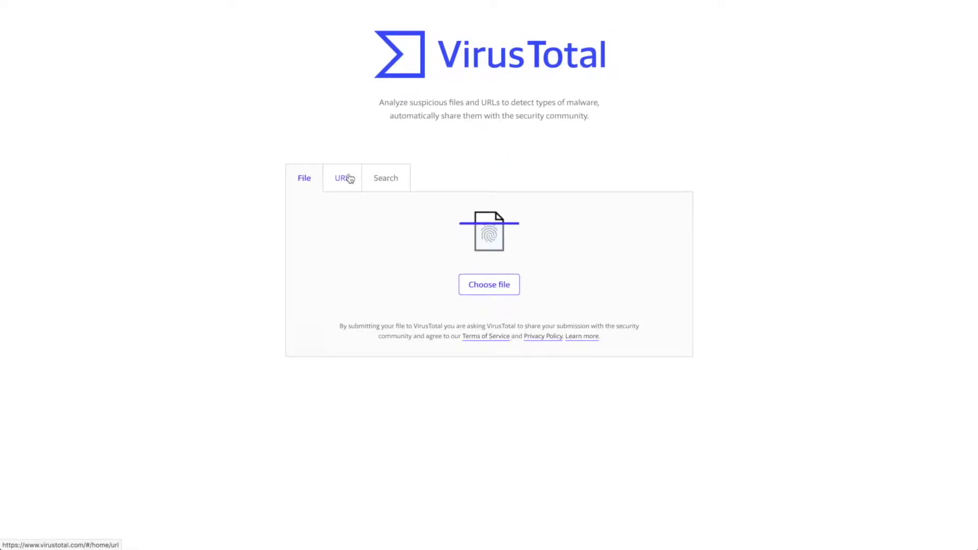
- Submit the URL oig-news.org/USCIS%20Form%20I-9.zip to VirusTotal for analysis, without the spaces between hostname and path
click(343, 178)
click(420, 273)
text(oig-news.org/USCIS%20Form%20I-9.zip)
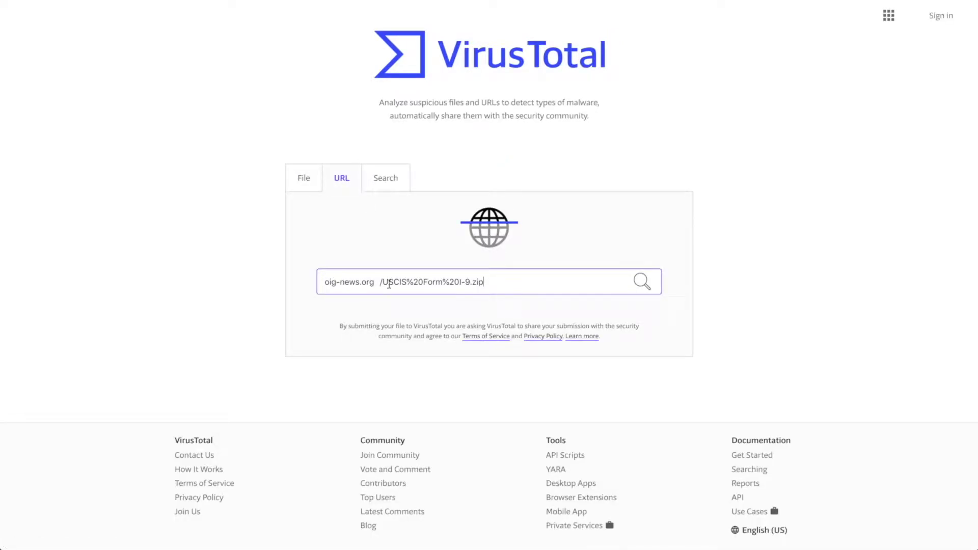
click(381, 282)
key(BackSpace)
key(BackSpace)
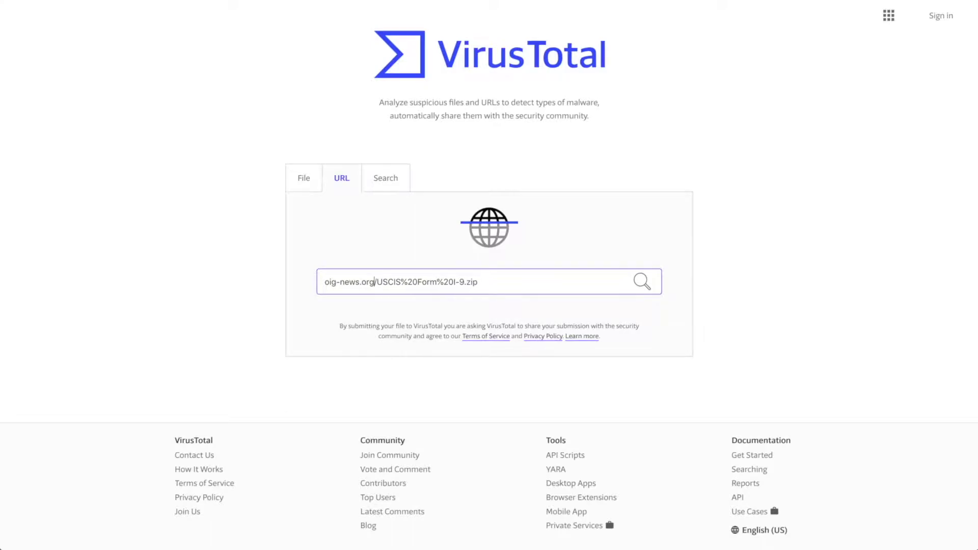
key(Return)
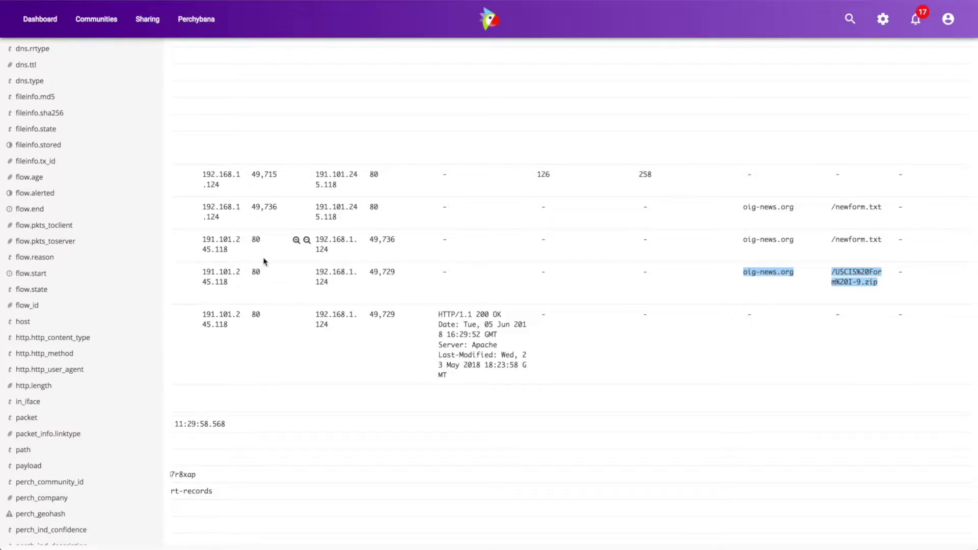
- Return to the Perch indicator page for the suspicious VBS zip download and review its open alert
scroll(264, 259, down, 1)
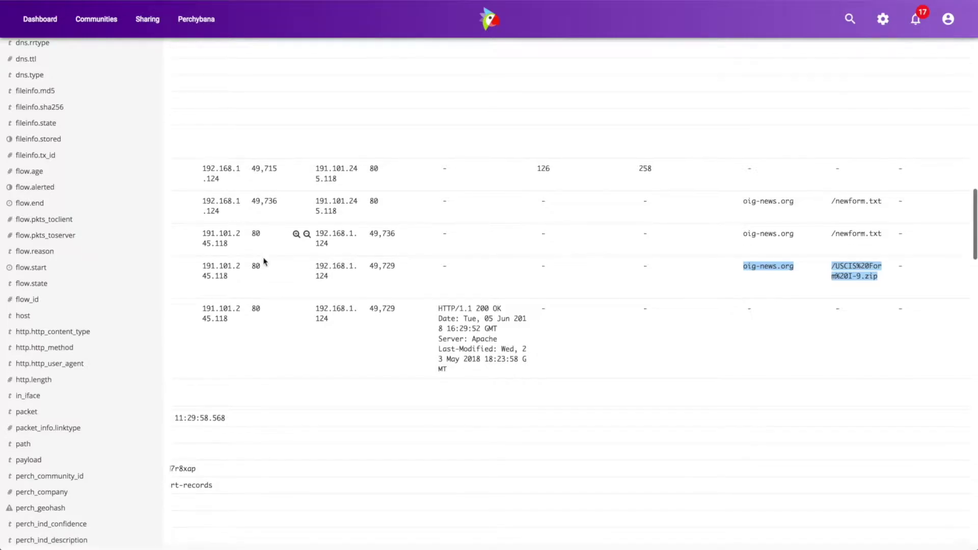
scroll(281, 224, left, 3)
scroll(281, 223, left, 5)
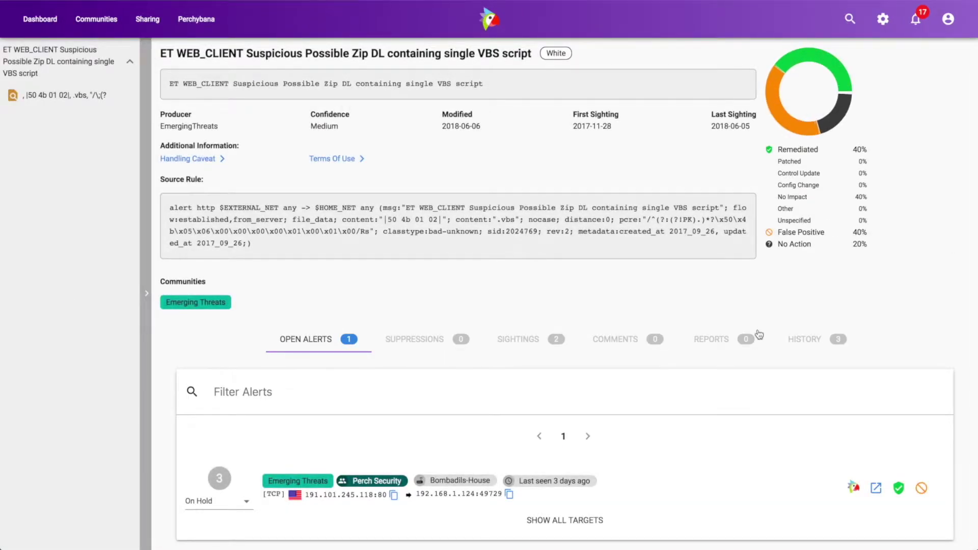
scroll(907, 387, down, 1)
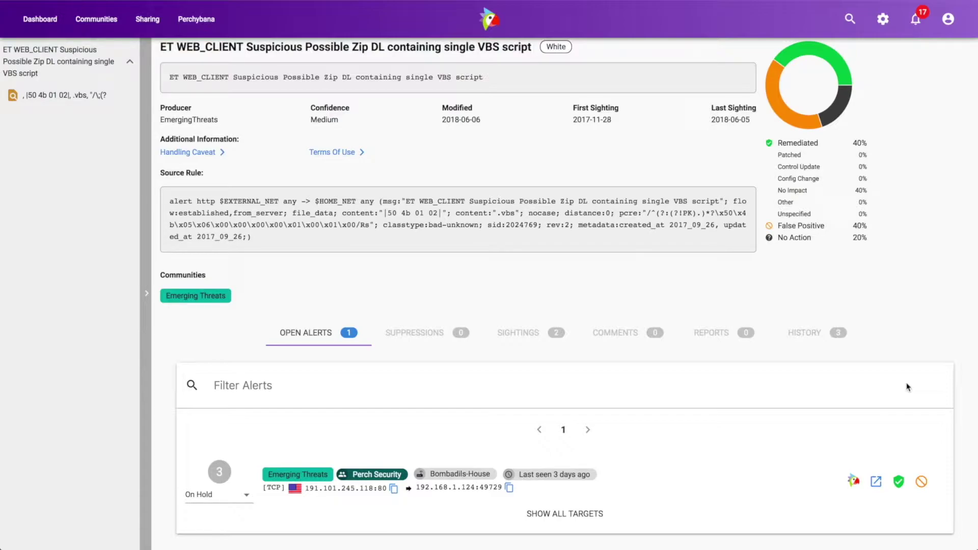
- Fill in the alert's Remediation form with Updated Controls, details "Notes." and the firewall blacklist option for 191.101.245.118, and cancel it
click(899, 482)
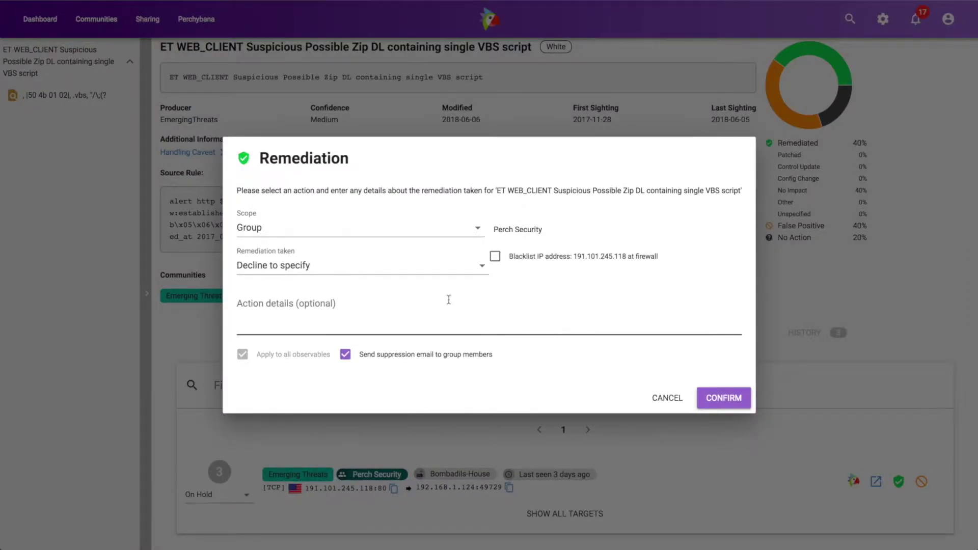
click(436, 271)
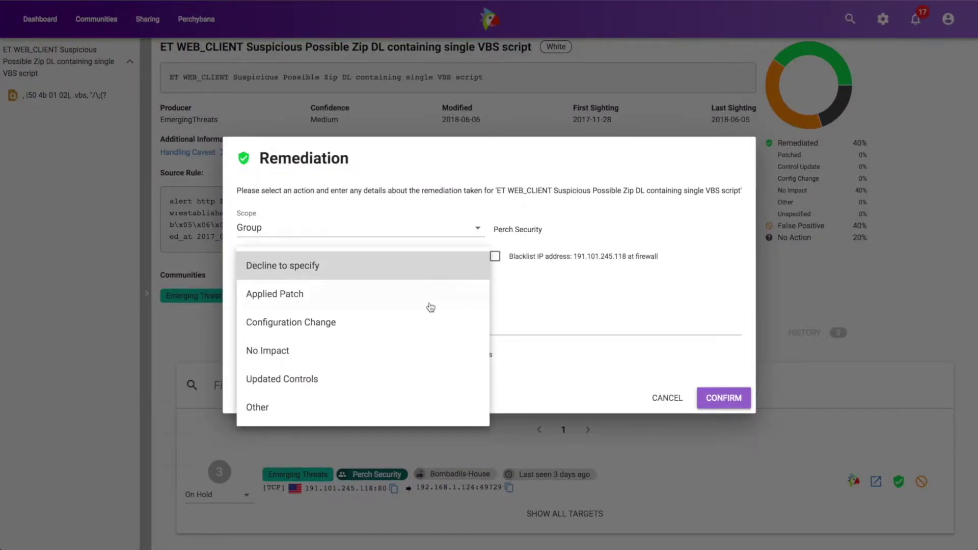
click(415, 386)
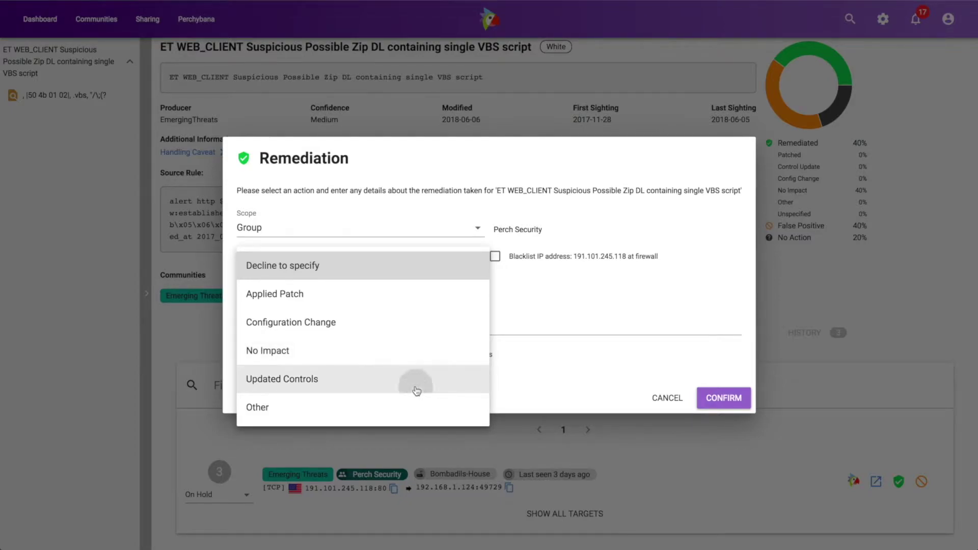
click(432, 318)
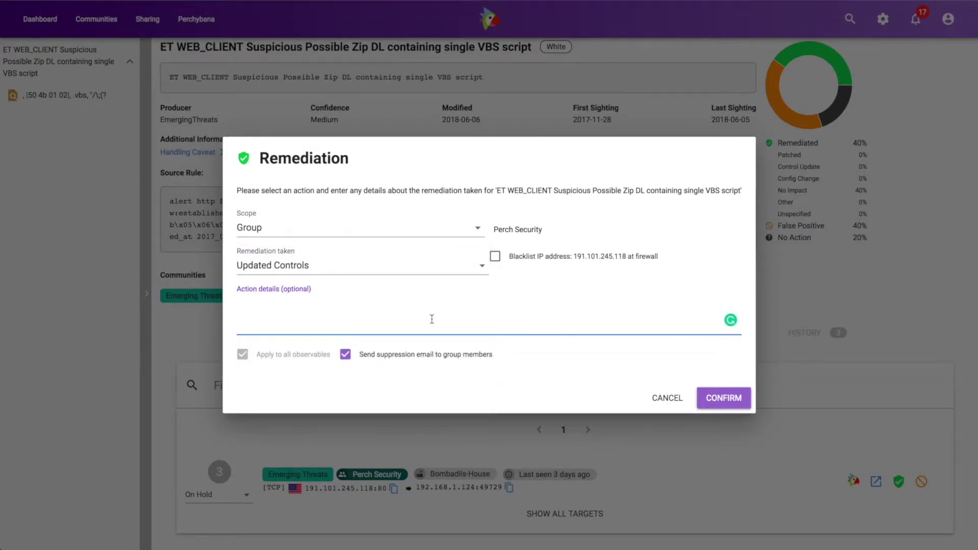
text(Notes.)
click(494, 258)
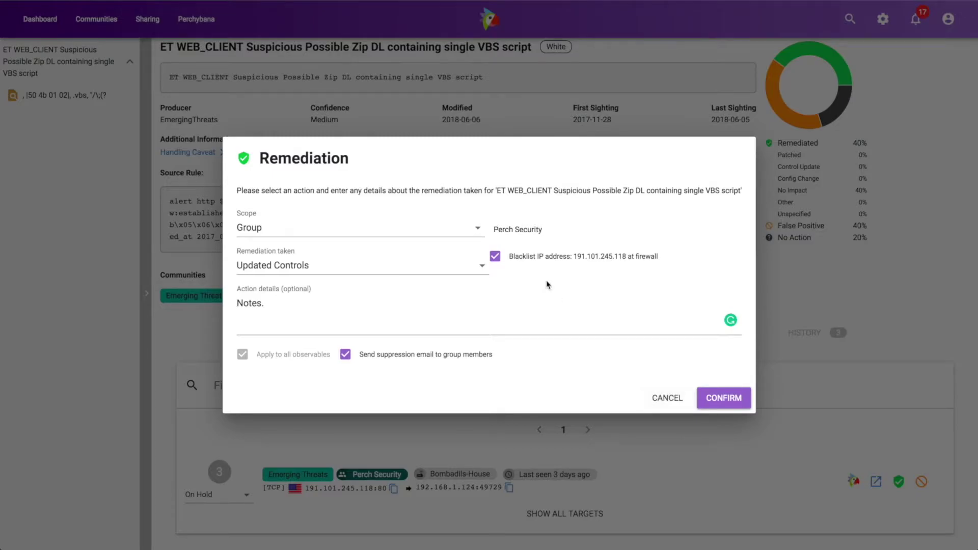
click(664, 401)
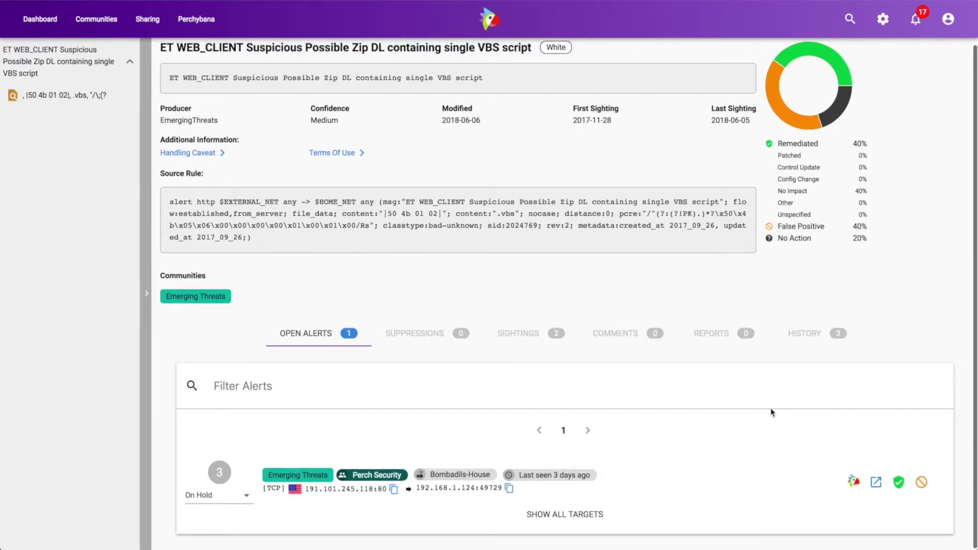
- Fill in the alert's False Positive form with reason "Notes." and IP Address scope 191.101.245.118, and cancel it
click(921, 482)
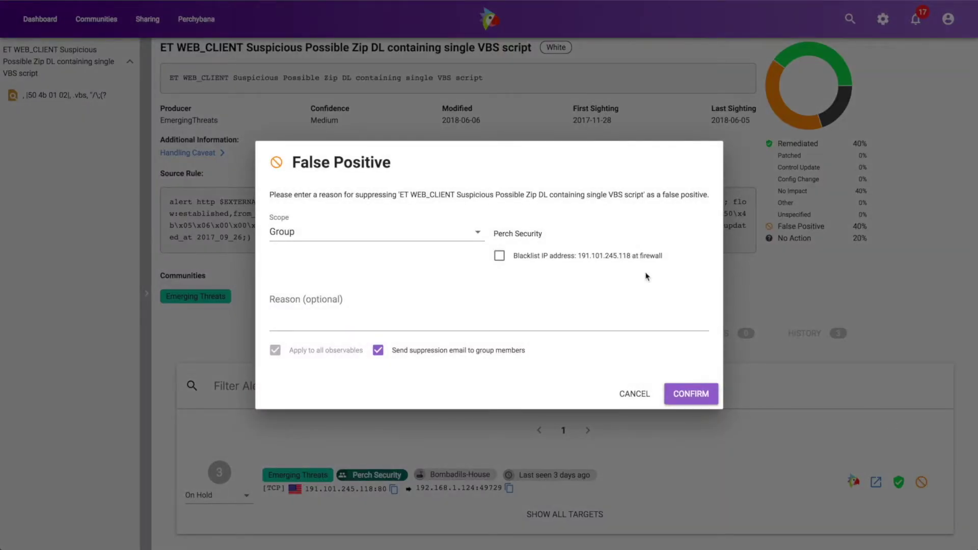
click(534, 323)
text(N)
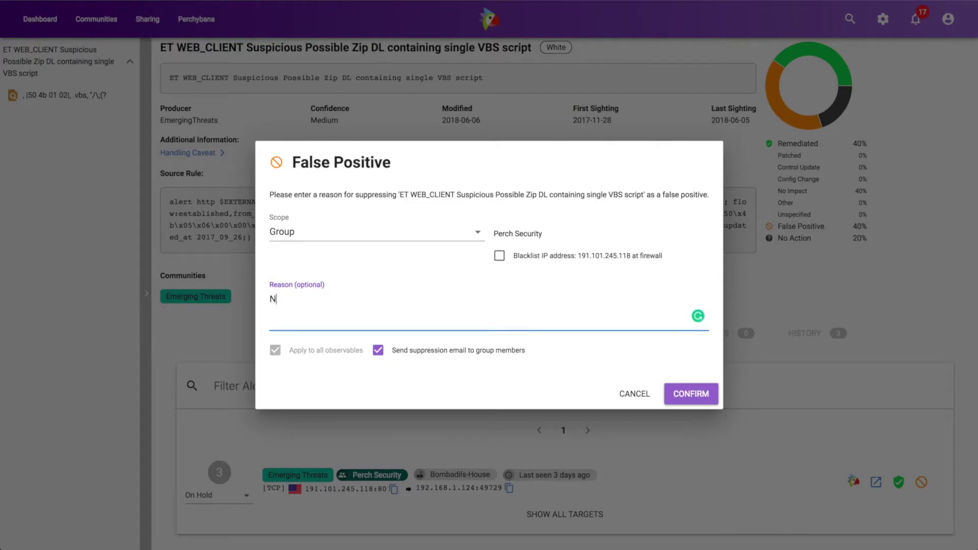
text(otes.)
click(411, 236)
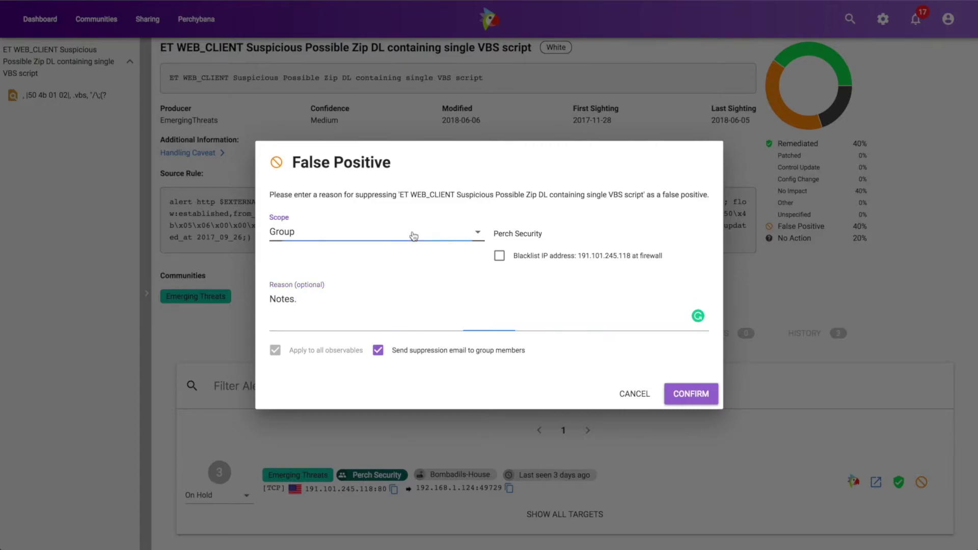
click(414, 262)
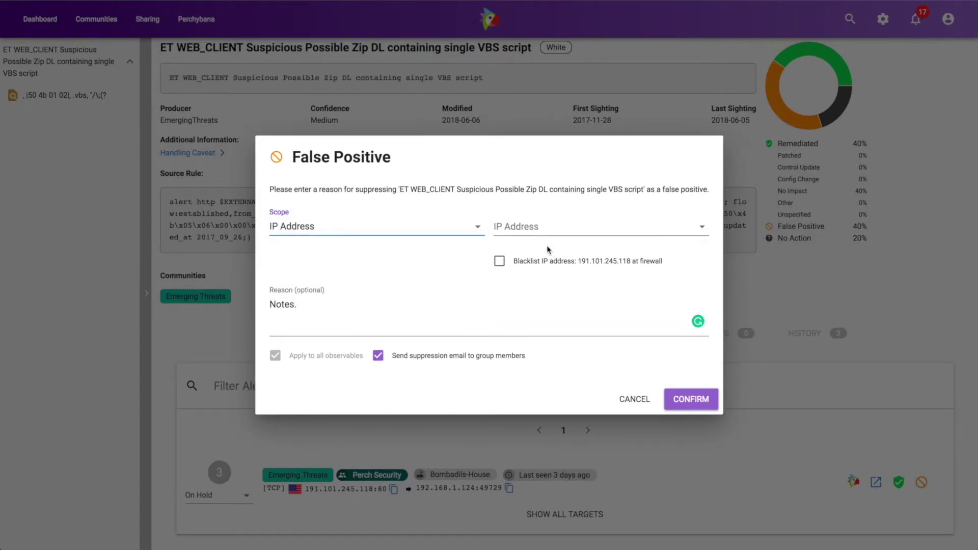
click(552, 230)
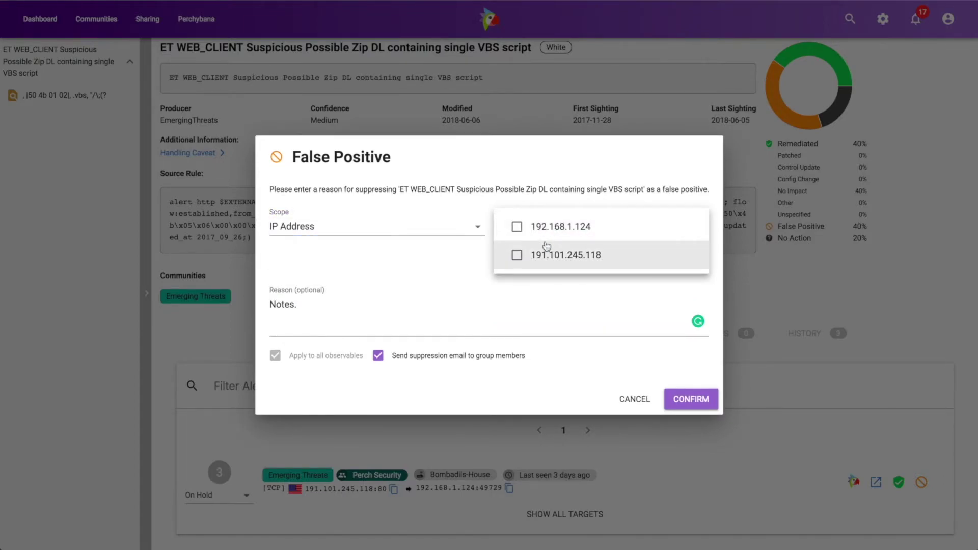
click(511, 316)
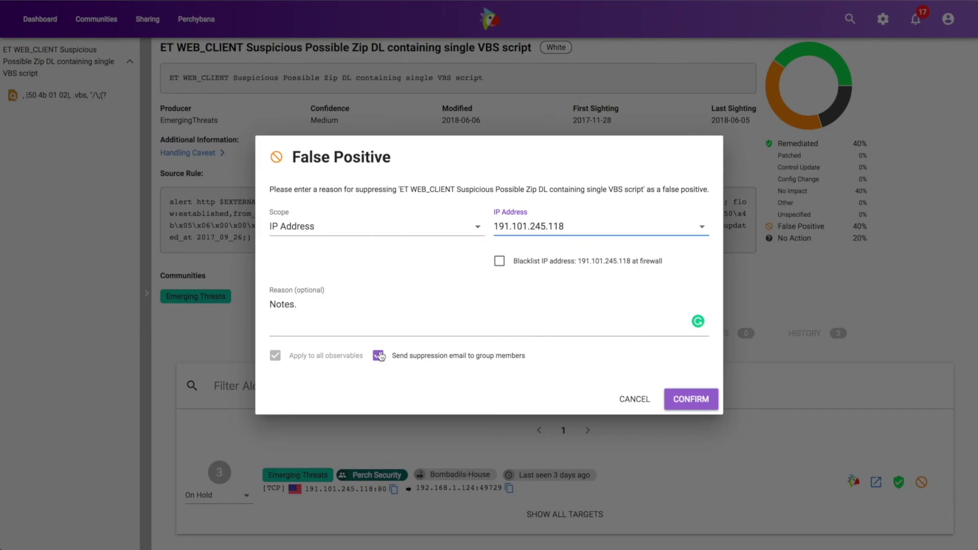
click(634, 400)
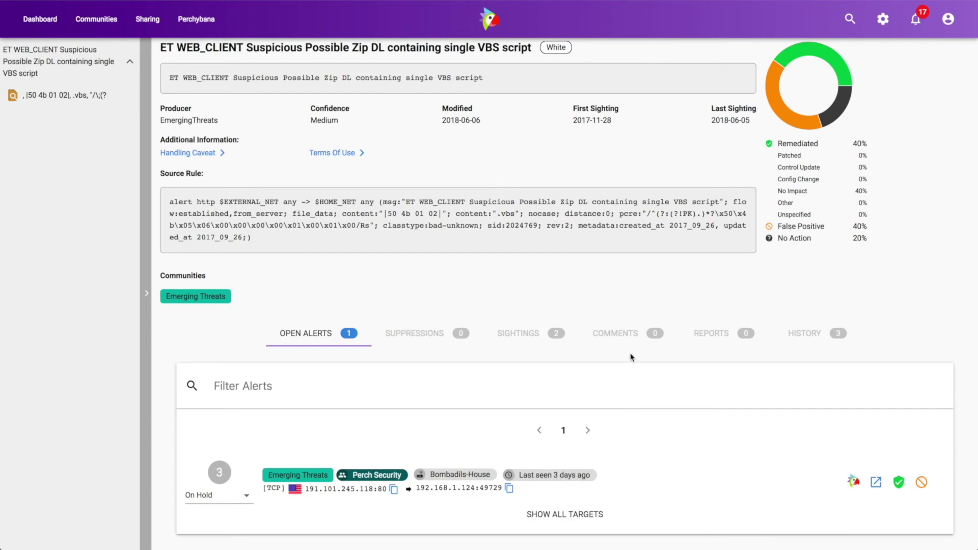
scroll(632, 350, down, 1)
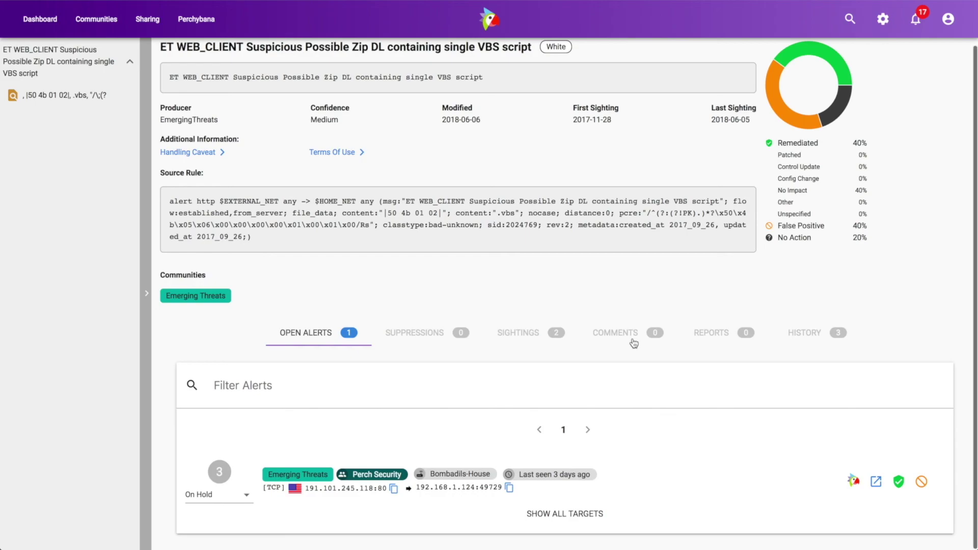
scroll(634, 343, up, 1)
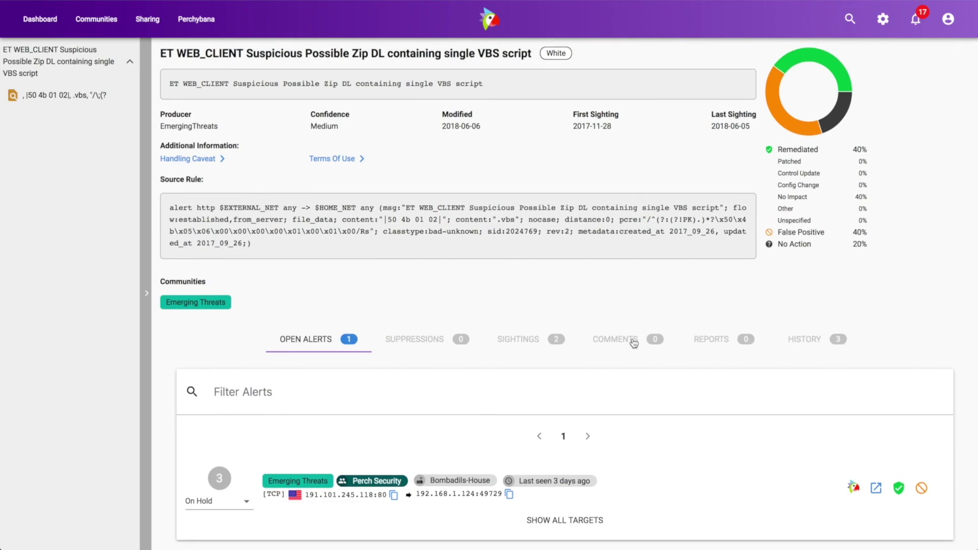